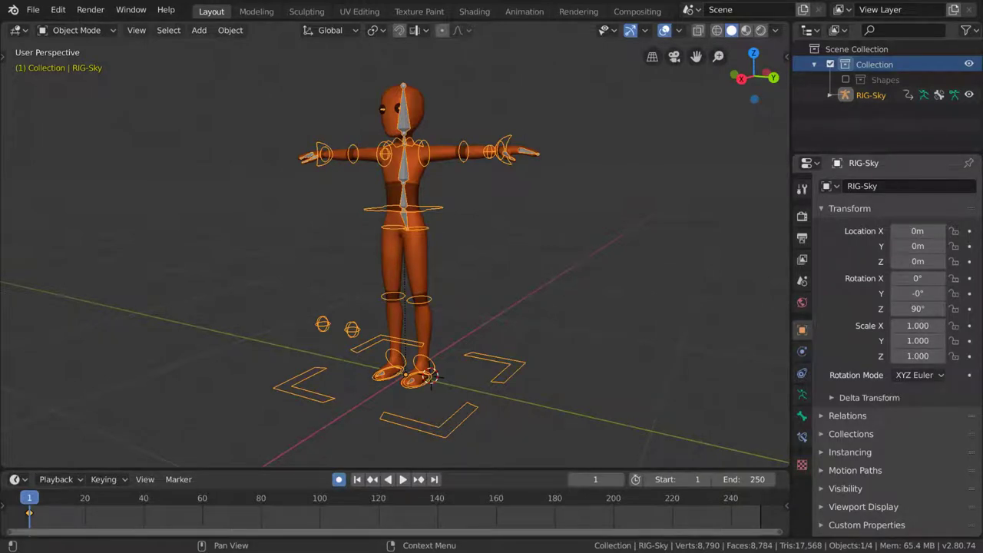
In Pose Mode, move and rotate the character's left hand IK controller to a new position
{"action": "mouse_move", "coordinate": [591, 152]}
{"action": "middle_mouse_down"}
{"action": "mouse_move", "coordinate": [569, 150]}
{"action": "mouse_move", "coordinate": [564, 200]}
{"action": "middle_mouse_up"}
{"action": "key", "text": "ctrl+Tab"}
{"action": "left_click", "coordinate": [514, 146]}
{"action": "key", "text": "g"}
{"action": "key", "text": "r"}
{"action": "middle_click_drag", "start_coordinate": [529, 263], "coordinate": [467, 220]}
{"action": "key", "text": "g"}
{"action": "left_click", "coordinate": [483, 239]}
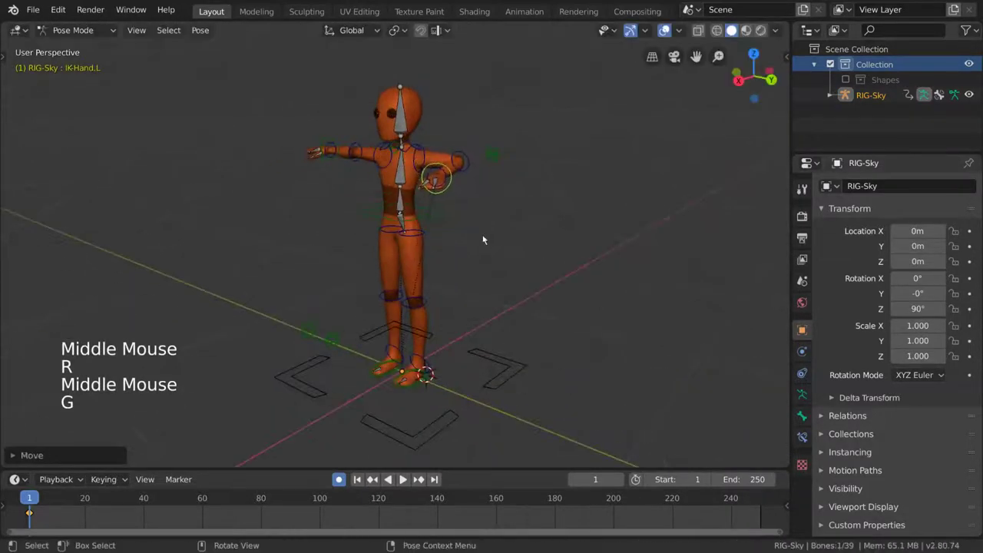
Move and rotate the right hand IK controller to a new placement
{"action": "left_click", "coordinate": [338, 156]}
{"action": "key", "text": "g"}
{"action": "mouse_move", "coordinate": [338, 156]}
{"action": "middle_mouse_down"}
{"action": "mouse_move", "coordinate": [430, 230]}
{"action": "mouse_move", "coordinate": [449, 154]}
{"action": "middle_mouse_up"}
{"action": "key", "text": "r"}
{"action": "key", "text": "r"}
{"action": "key", "text": "r"}
{"action": "key", "text": "g"}
{"action": "left_click", "coordinate": [453, 338]}
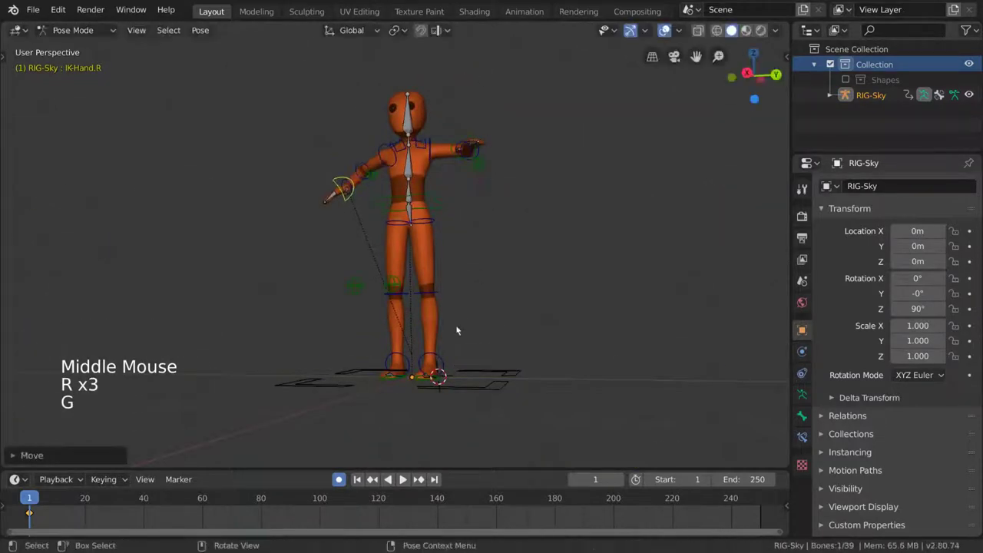
Raise the left foot IK controller along one axis, then zoom in
{"action": "left_click", "coordinate": [435, 382]}
{"action": "middle_click_drag", "start_coordinate": [435, 382], "coordinate": [461, 323]}
{"action": "key", "text": "g"}
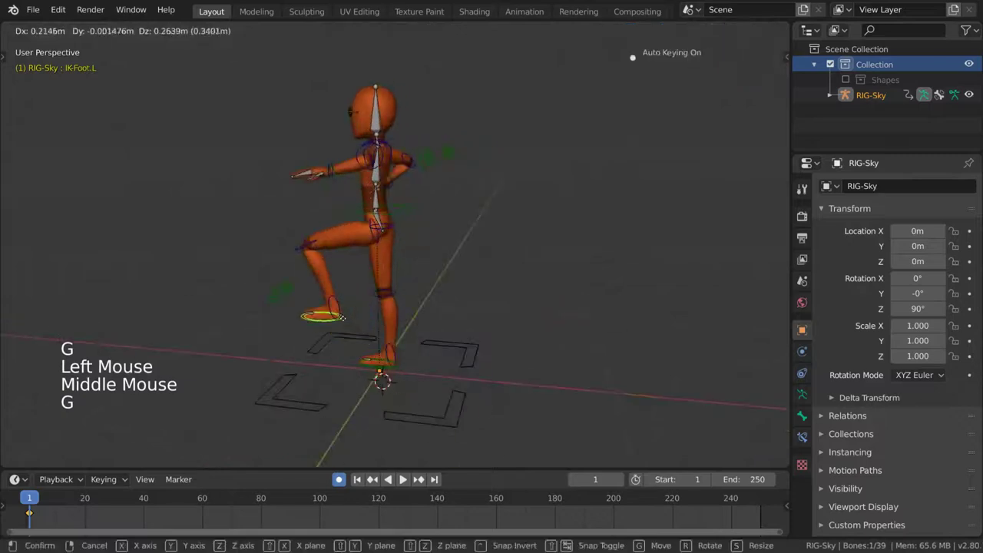
{"action": "middle_click", "coordinate": [469, 290]}
{"action": "middle_click_drag", "start_coordinate": [469, 290], "coordinate": [491, 299]}
{"action": "key", "text": "g"}
{"action": "left_click", "coordinate": [493, 281]}
{"action": "middle_click_drag", "start_coordinate": [481, 222], "coordinate": [446, 254]}
{"action": "scroll", "coordinate": [447, 254], "scroll_direction": "up", "scroll_amount": 2}
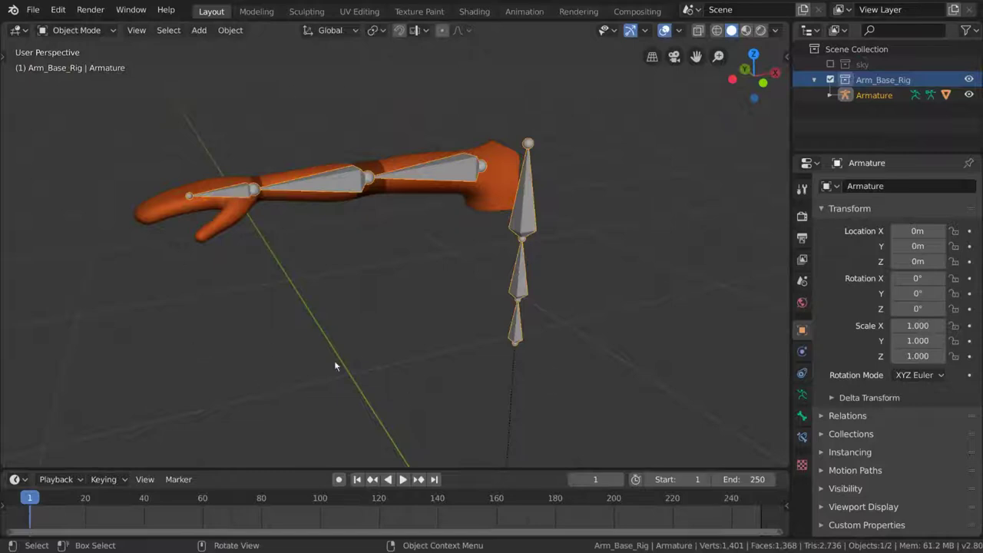
Briefly show the sky collection's full body beside the arm bones, then hide it and zoom in
{"action": "mouse_move", "coordinate": [567, 311]}
{"action": "middle_mouse_down"}
{"action": "mouse_move", "coordinate": [568, 325]}
{"action": "mouse_move", "coordinate": [565, 310]}
{"action": "middle_mouse_up"}
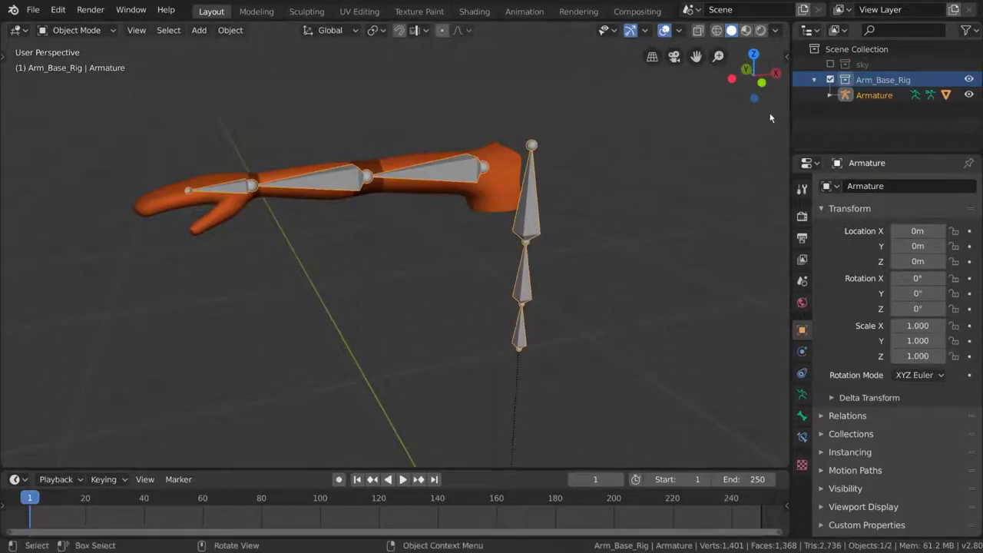
{"action": "left_click", "coordinate": [830, 64]}
{"action": "scroll", "coordinate": [615, 137], "scroll_direction": "down", "scroll_amount": 2}
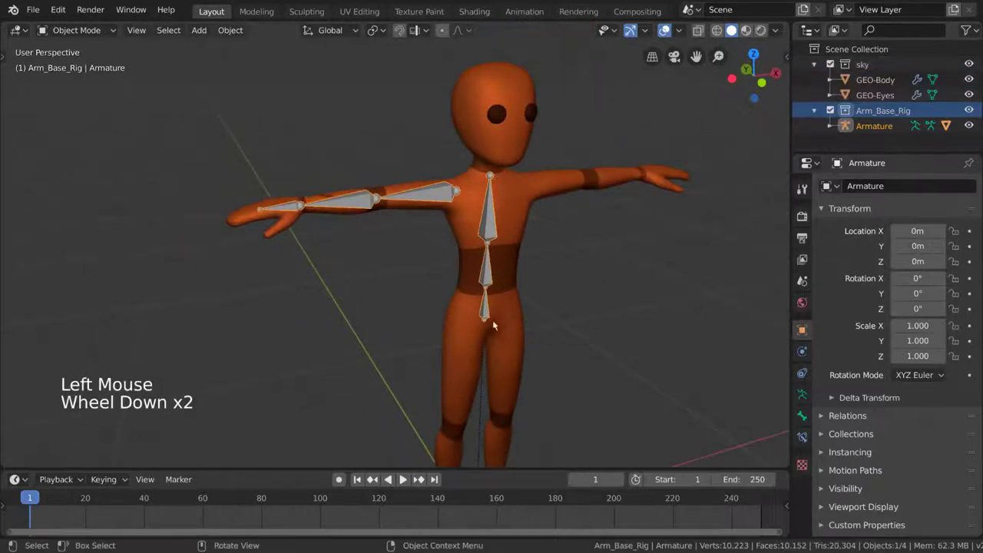
{"action": "left_click", "coordinate": [831, 63]}
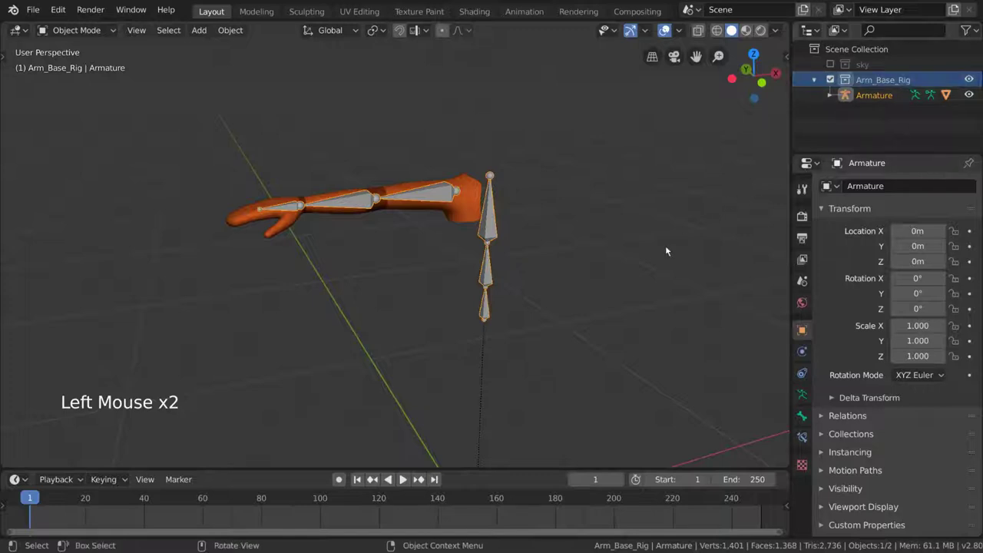
{"action": "scroll", "coordinate": [571, 330], "scroll_direction": "up", "scroll_amount": 1}
{"action": "scroll", "coordinate": [571, 330], "scroll_direction": "up", "scroll_amount": 1}
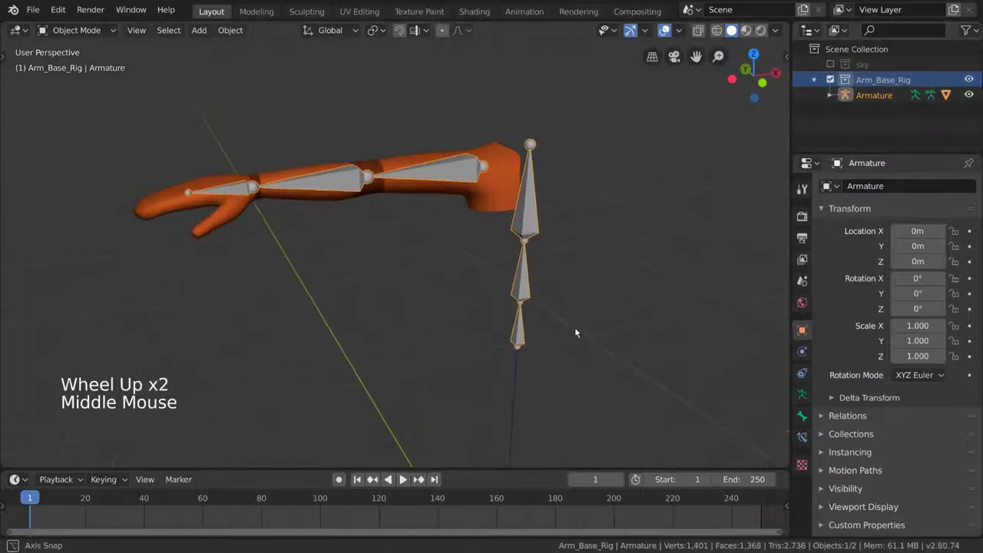
{"action": "middle_click_drag", "start_coordinate": [576, 328], "coordinate": [425, 255]}
Switch the arm to Pose Mode and test-rotate the upper_arm, forearm and hand bones
{"action": "left_click", "coordinate": [91, 31]}
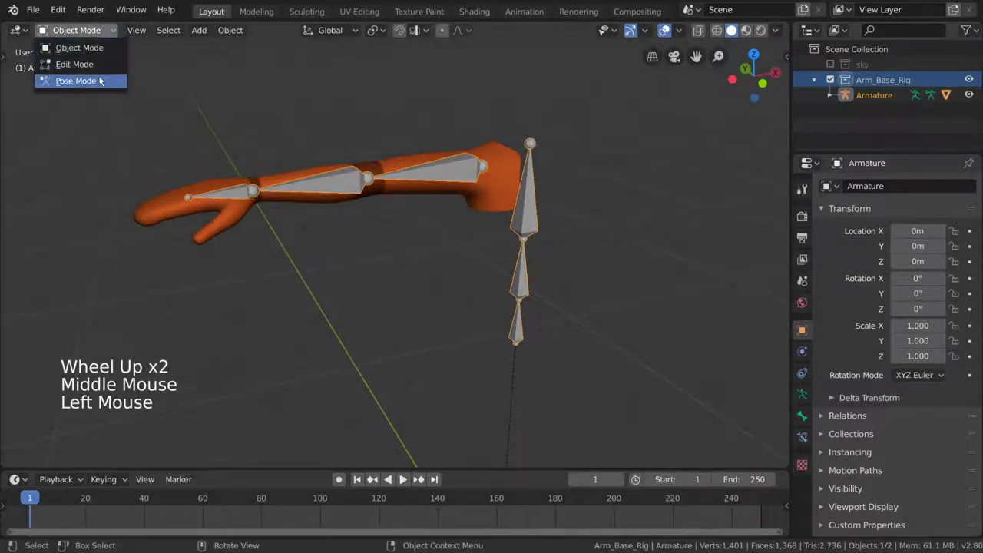
{"action": "left_click", "coordinate": [100, 81]}
{"action": "middle_click_drag", "start_coordinate": [141, 100], "coordinate": [514, 247]}
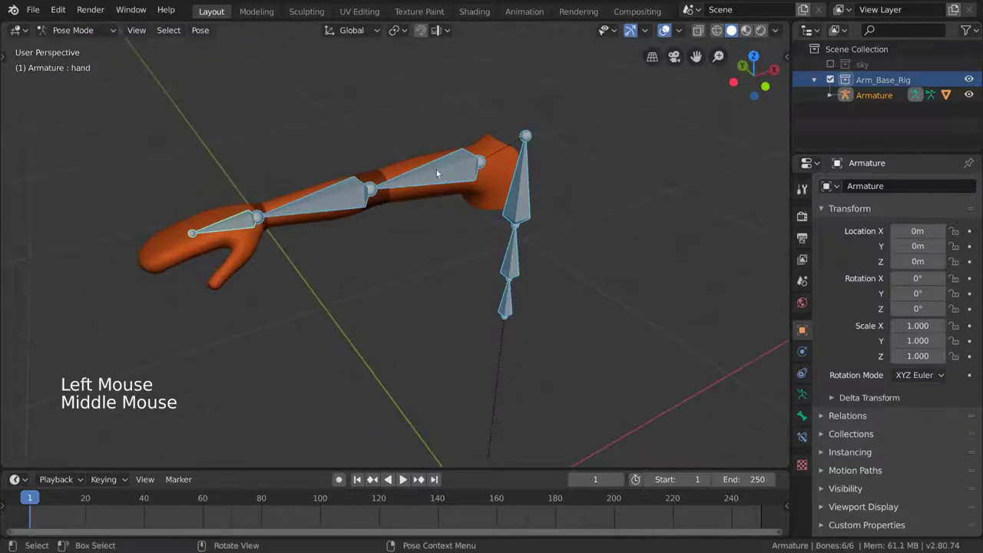
{"action": "middle_click_drag", "start_coordinate": [436, 173], "coordinate": [566, 285]}
{"action": "key", "text": "r"}
{"action": "middle_click_drag", "start_coordinate": [575, 220], "coordinate": [485, 211]}
{"action": "left_click", "coordinate": [325, 194]}
{"action": "mouse_move", "coordinate": [325, 194]}
{"action": "middle_mouse_down"}
{"action": "mouse_move", "coordinate": [331, 308]}
{"action": "mouse_move", "coordinate": [495, 216]}
{"action": "middle_mouse_up"}
{"action": "key", "text": "r"}
{"action": "left_click", "coordinate": [432, 262]}
{"action": "key", "text": "r"}
{"action": "left_click", "coordinate": [570, 228]}
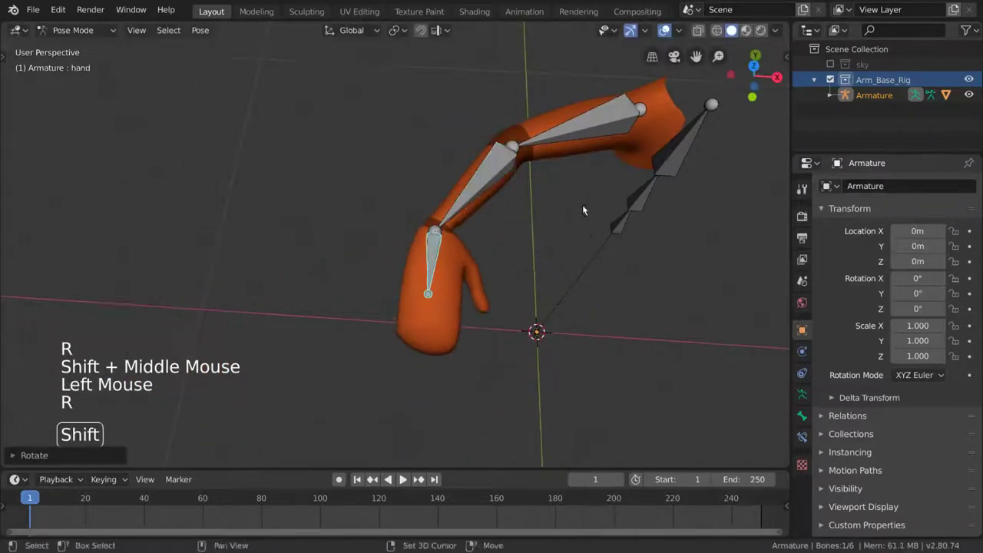
Rotate the upper_arm bone to lie horizontal, then rotate the forearm
{"action": "middle_click_drag", "start_coordinate": [570, 228], "coordinate": [534, 265], "text": "shift"}
{"action": "left_click", "coordinate": [507, 207]}
{"action": "key", "text": "r"}
{"action": "left_click", "coordinate": [400, 156]}
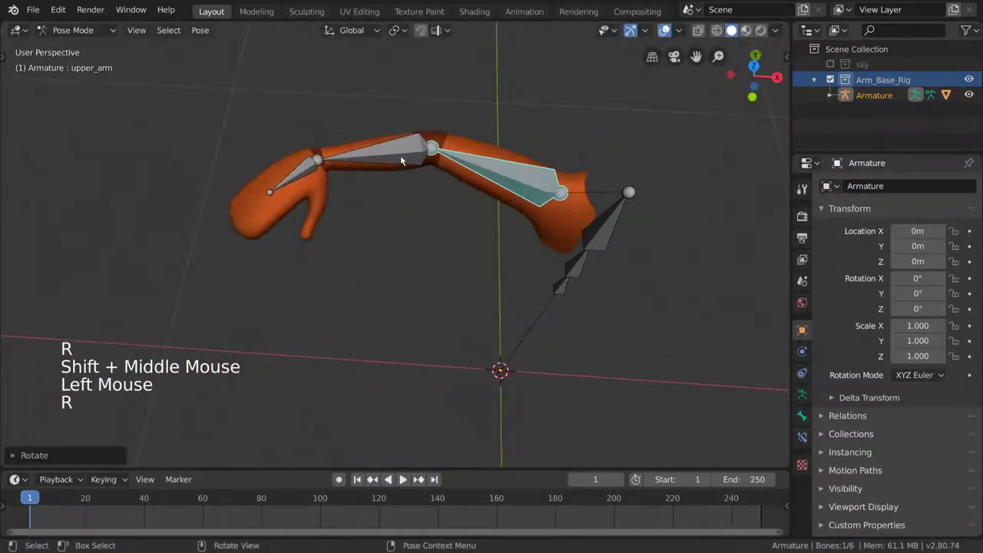
{"action": "middle_click_drag", "start_coordinate": [400, 155], "coordinate": [322, 200], "text": "shift"}
{"action": "key", "text": "r"}
{"action": "left_click", "coordinate": [312, 203]}
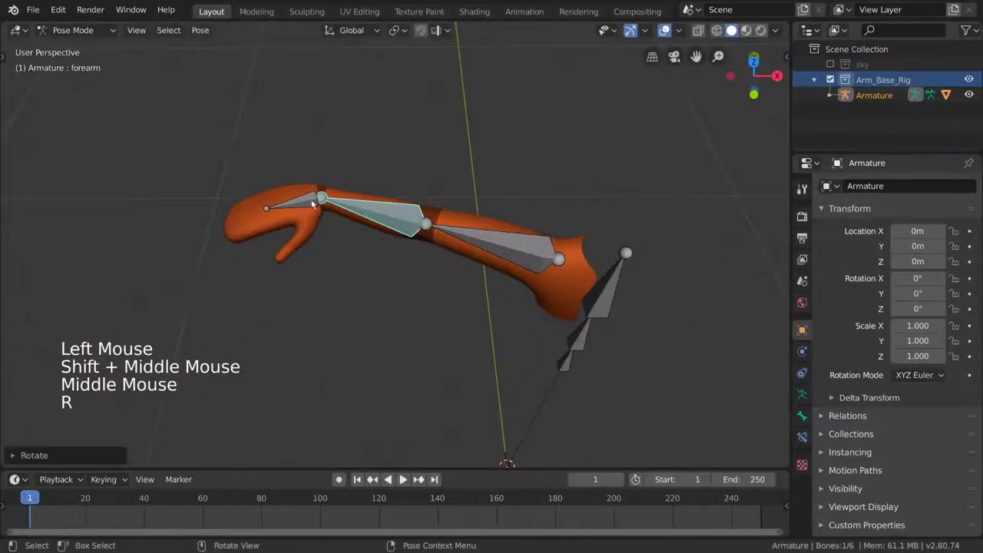
{"action": "key", "text": "r"}
Rotate the upper_arm freely and rotate the forearm to straighten the arm
{"action": "left_click", "coordinate": [521, 265]}
{"action": "middle_click_drag", "start_coordinate": [729, 274], "coordinate": [729, 236]}
{"action": "key", "text": "r"}
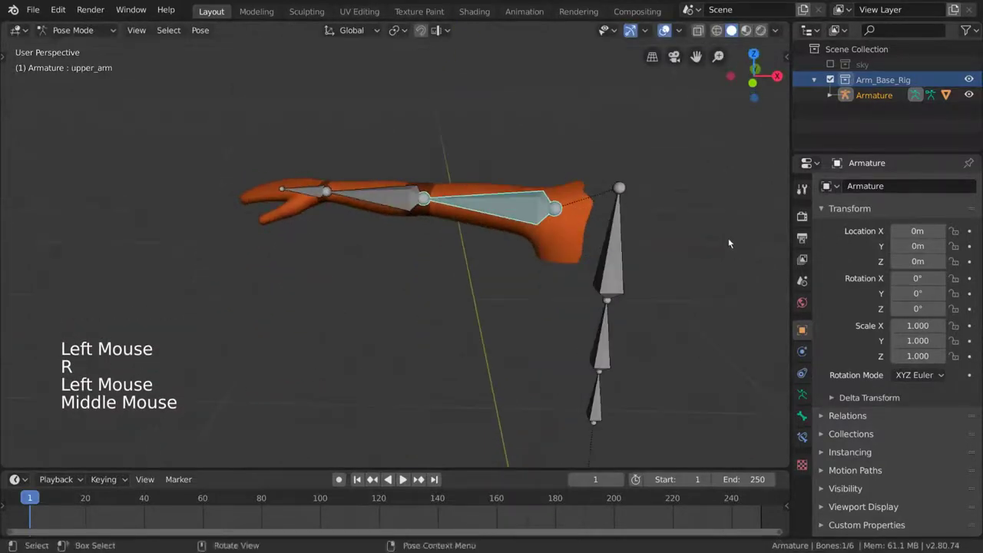
{"action": "left_click", "coordinate": [728, 236]}
{"action": "key", "text": "r"}
{"action": "key", "text": "r"}
{"action": "left_click", "coordinate": [421, 253]}
{"action": "key", "text": "r"}
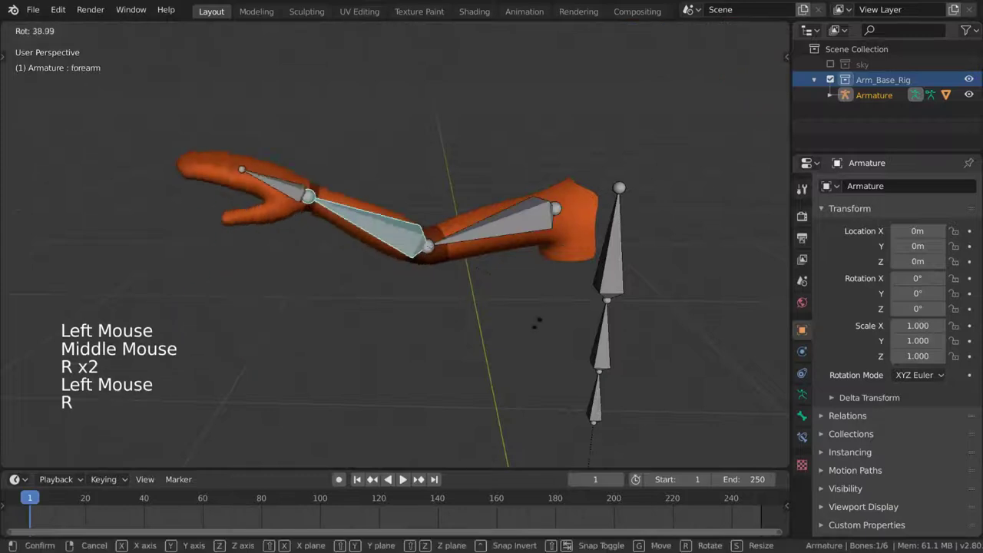
{"action": "left_click", "coordinate": [379, 261]}
Cancel a bone rotation and rotate the forearm to bend it
{"action": "key", "text": "r"}
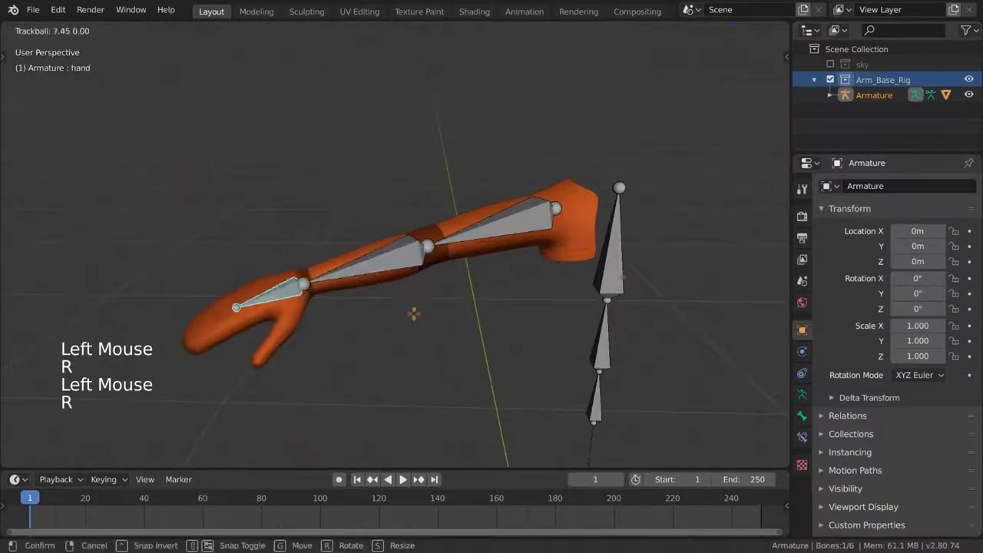
{"action": "right_click", "coordinate": [431, 307]}
{"action": "mouse_move", "coordinate": [443, 298]}
{"action": "middle_mouse_down"}
{"action": "mouse_move", "coordinate": [412, 248]}
{"action": "mouse_move", "coordinate": [461, 292]}
{"action": "middle_mouse_up"}
{"action": "left_click", "coordinate": [430, 250]}
{"action": "key", "text": "r"}
{"action": "mouse_move", "coordinate": [500, 323]}
{"action": "middle_mouse_down", "text": "shift"}
{"action": "mouse_move", "coordinate": [500, 273]}
{"action": "mouse_move", "coordinate": [436, 260]}
{"action": "mouse_move", "coordinate": [511, 139]}
{"action": "middle_mouse_up", "text": "shift"}
Test rotating, moving and scaling the hand bone
{"action": "left_click", "coordinate": [339, 298]}
{"action": "key", "text": "r"}
{"action": "middle_click_drag", "start_coordinate": [545, 293], "coordinate": [539, 276]}
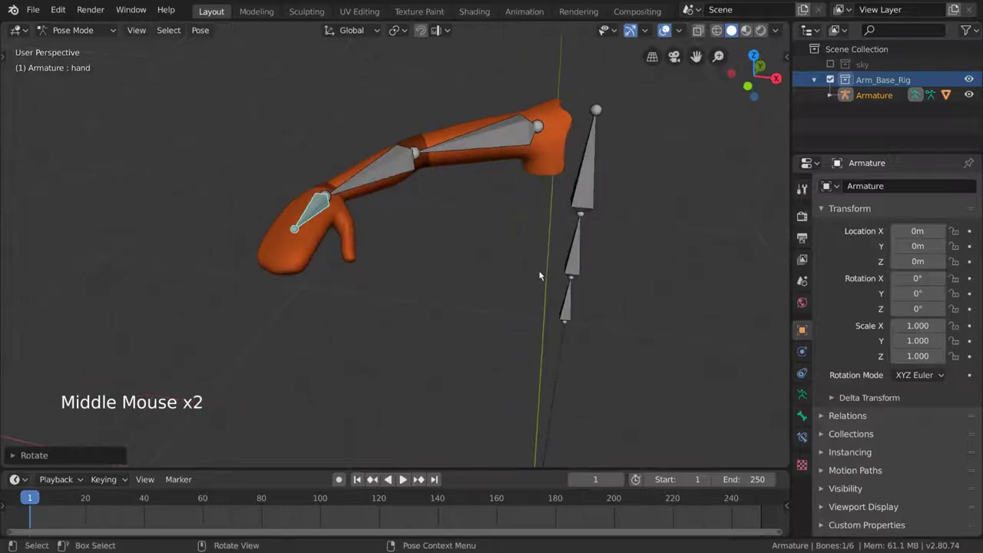
{"action": "middle_click_drag", "start_coordinate": [488, 232], "coordinate": [511, 279], "text": "shift"}
{"action": "key", "text": "r"}
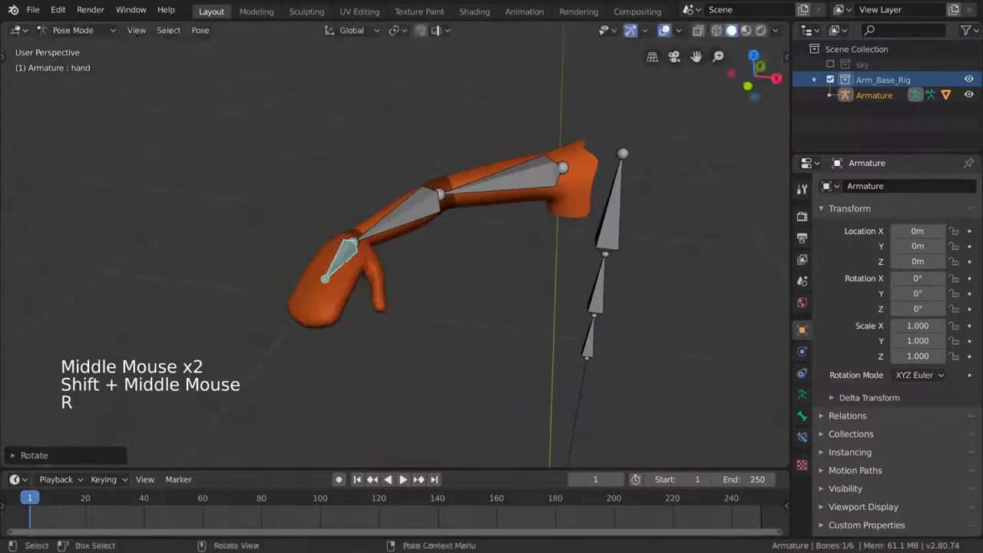
{"action": "key", "text": "g"}
{"action": "key", "text": "r"}
{"action": "key", "text": "s"}
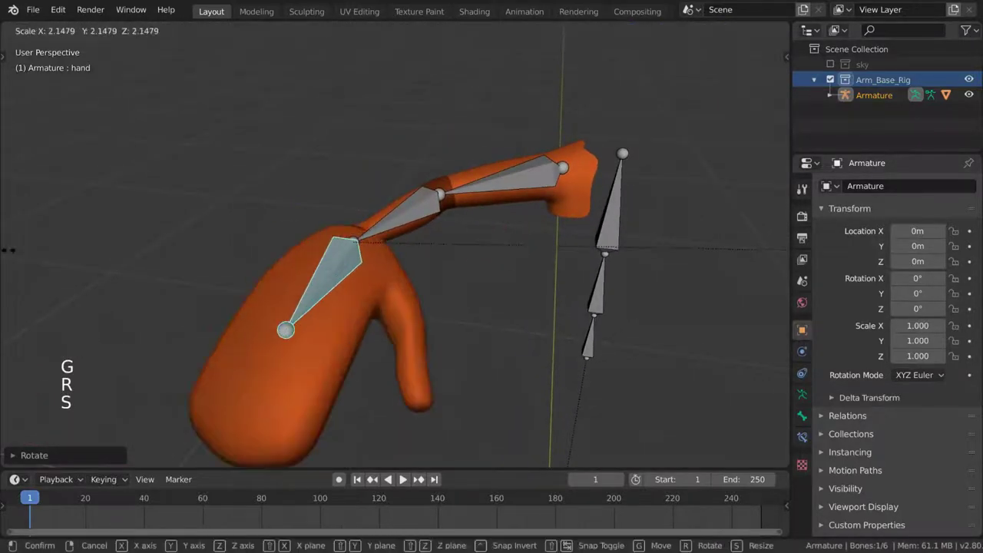
{"action": "middle_click_drag", "start_coordinate": [593, 290], "coordinate": [572, 302]}
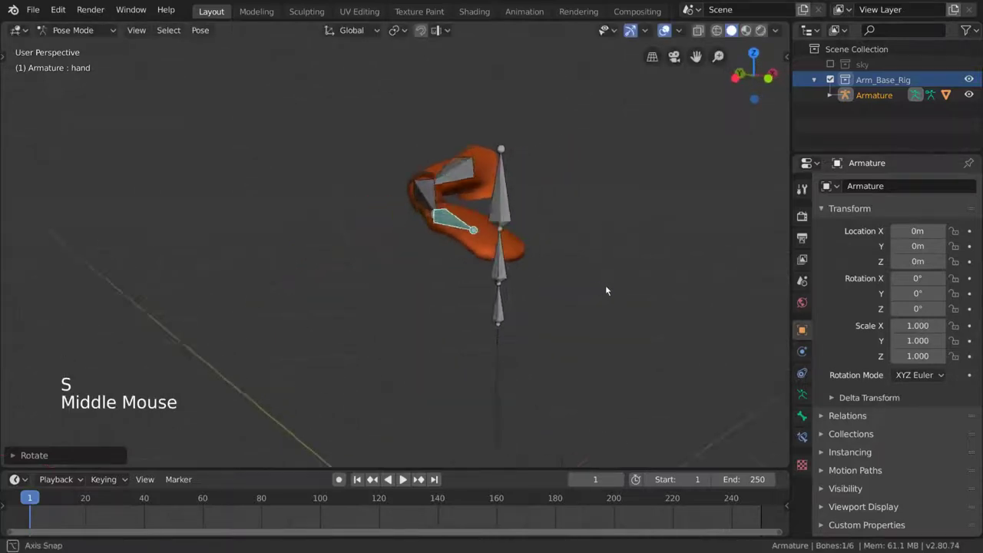
Select all arm bones, clear their transforms back to rest pose, and save the file
{"action": "key", "text": "a"}
{"action": "key", "text": "alt+r"}
{"action": "mouse_move", "coordinate": [585, 294]}
{"action": "middle_mouse_down", "text": "shift"}
{"action": "mouse_move", "coordinate": [543, 324]}
{"action": "mouse_move", "coordinate": [548, 292]}
{"action": "mouse_move", "coordinate": [573, 286]}
{"action": "mouse_move", "coordinate": [578, 304]}
{"action": "middle_mouse_up", "text": "shift"}
{"action": "key", "text": "ctrl+s"}
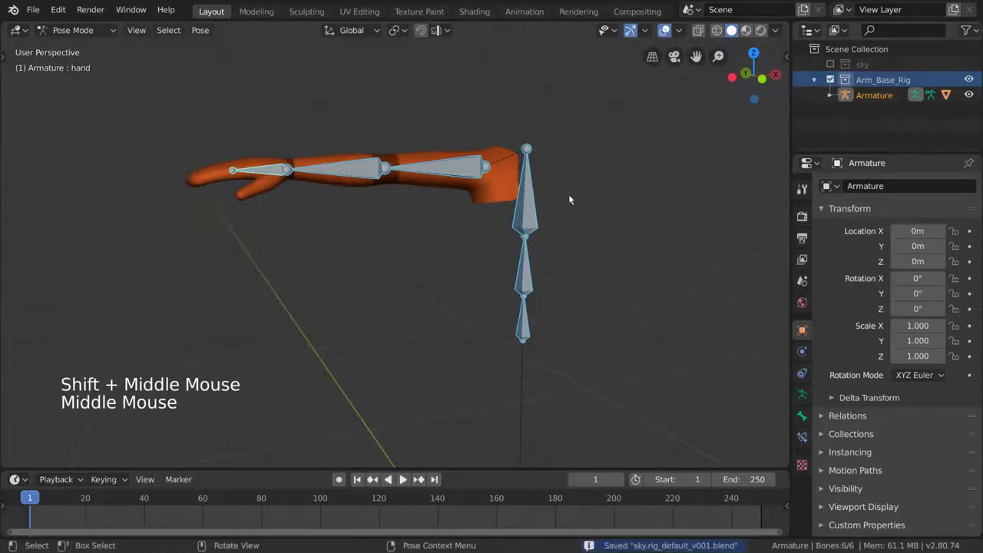
Zoom in on the hand, try moving the hand bone and cancel, then view the arm from lower down
{"action": "middle_click_drag", "start_coordinate": [569, 199], "coordinate": [568, 218]}
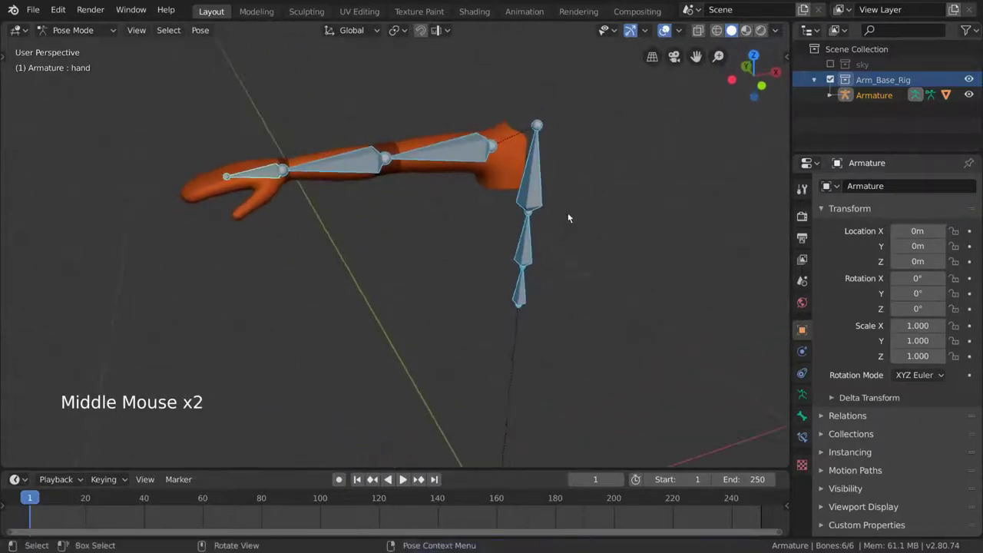
{"action": "mouse_move", "coordinate": [336, 182]}
{"action": "middle_mouse_down", "text": "shift"}
{"action": "mouse_move", "coordinate": [333, 191]}
{"action": "mouse_move", "coordinate": [366, 223]}
{"action": "mouse_move", "coordinate": [359, 235]}
{"action": "middle_mouse_up", "text": "shift"}
{"action": "scroll", "coordinate": [377, 228], "scroll_direction": "up", "scroll_amount": 2}
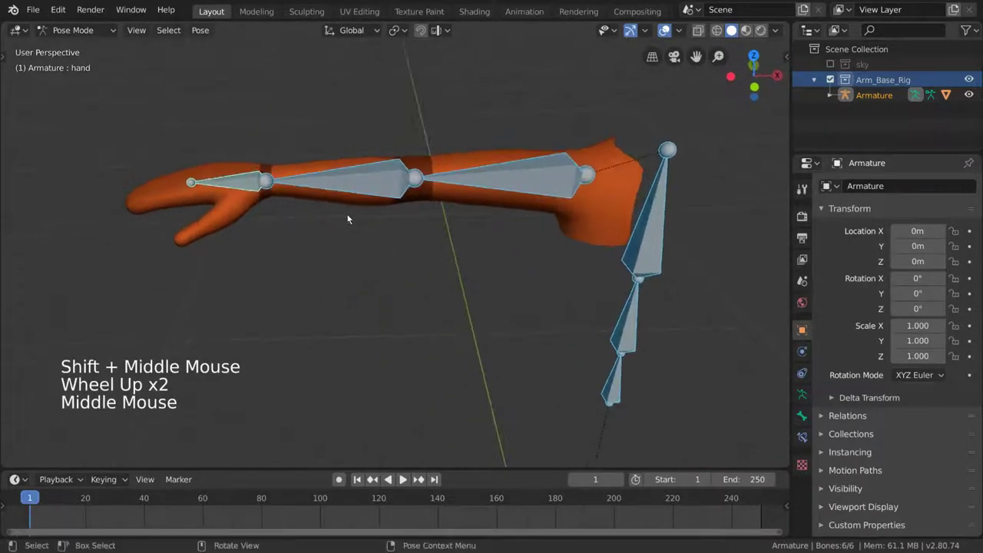
{"action": "right_click", "coordinate": [220, 198]}
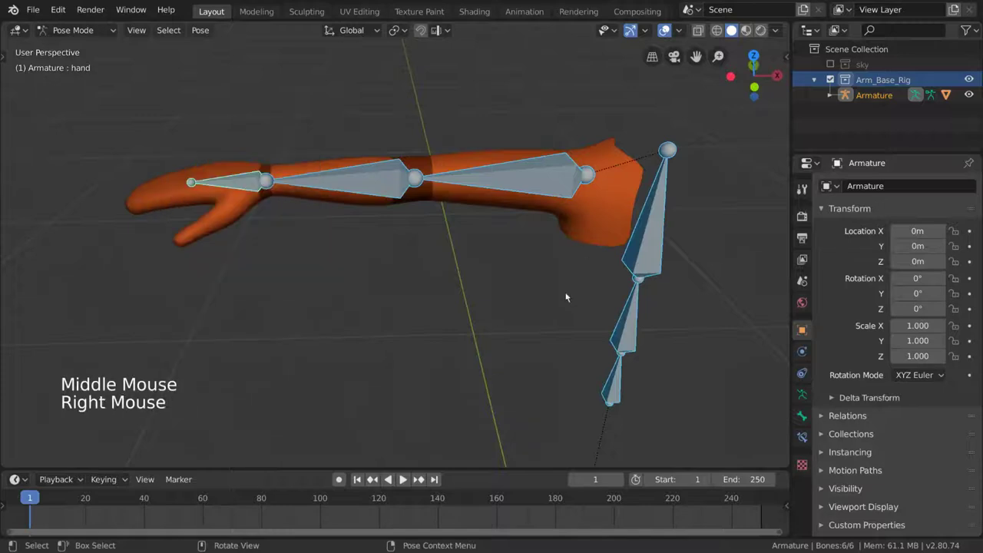
{"action": "left_click", "coordinate": [240, 183]}
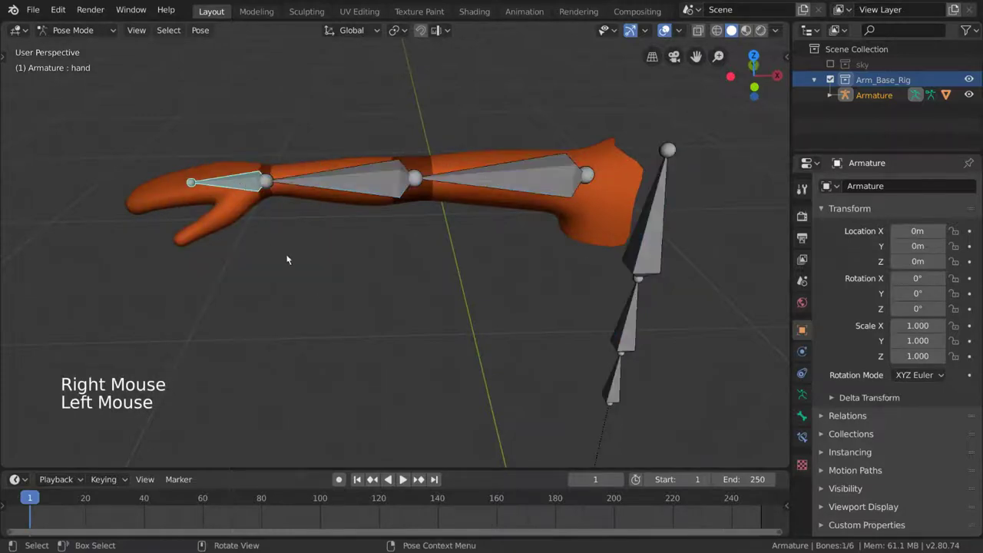
{"action": "key", "text": "g"}
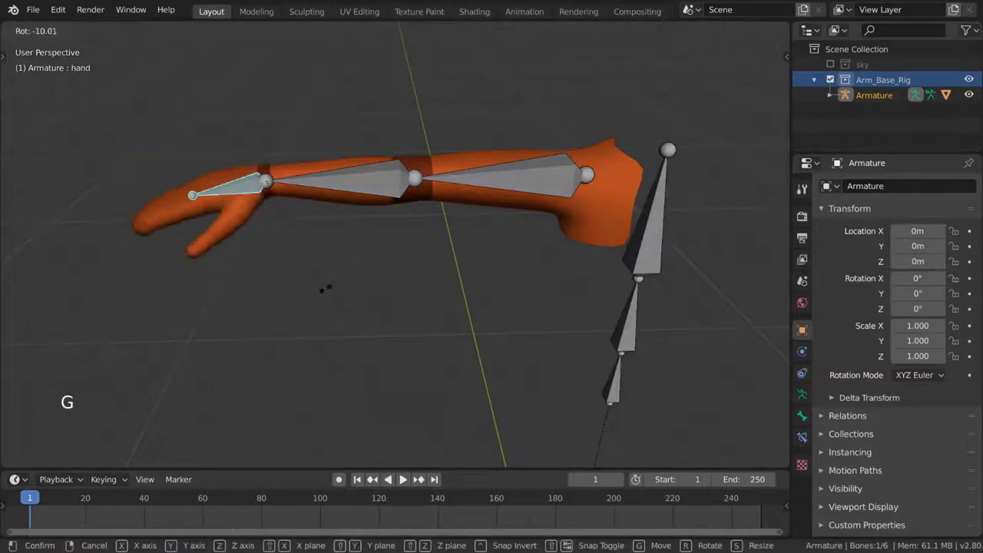
{"action": "key", "text": "Escape"}
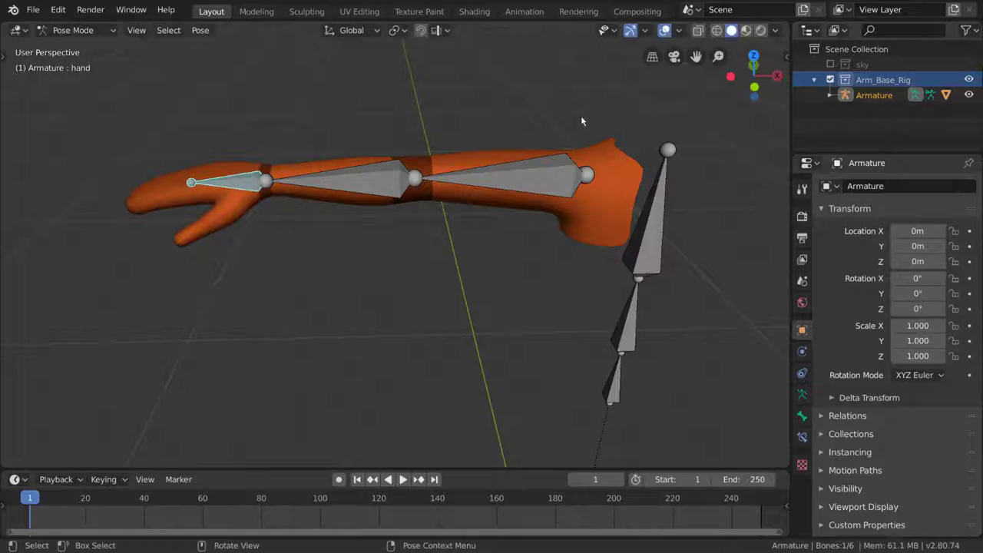
{"action": "scroll", "coordinate": [597, 246], "scroll_direction": "down", "scroll_amount": 2}
{"action": "mouse_move", "coordinate": [597, 246]}
{"action": "middle_mouse_down"}
{"action": "mouse_move", "coordinate": [567, 259]}
{"action": "mouse_move", "coordinate": [569, 268]}
{"action": "middle_mouse_up"}
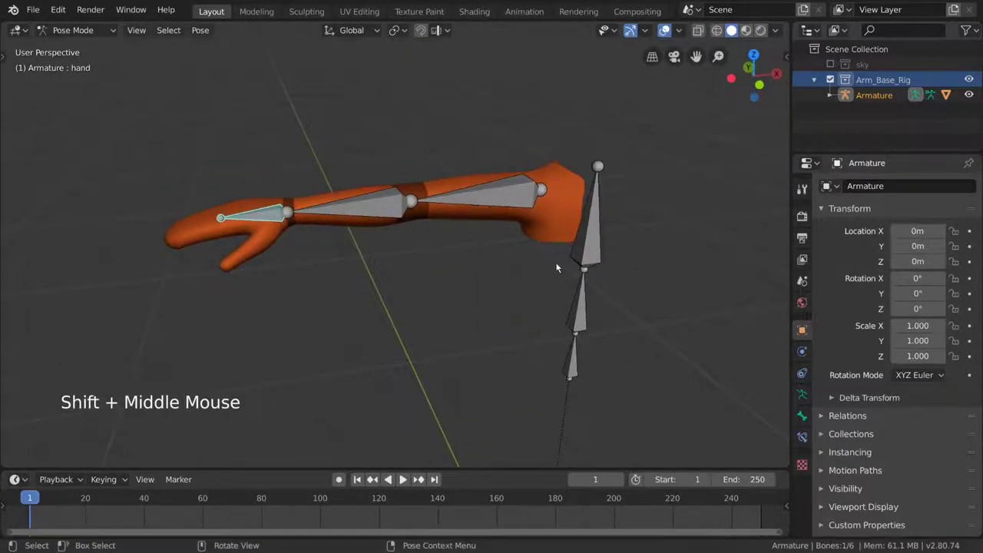
Show the pose tool options in the sidebar's Tool tab to reach Auto IK
{"action": "left_click", "coordinate": [789, 55]}
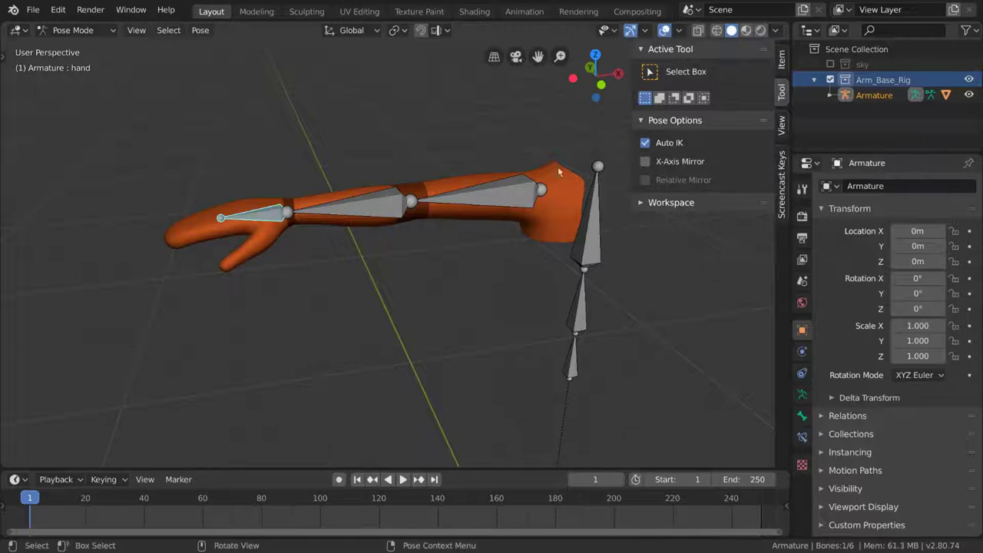
Try test moves on the hand, chest and spine bones, cancelling each one
{"action": "middle_click_drag", "start_coordinate": [266, 215], "coordinate": [289, 230]}
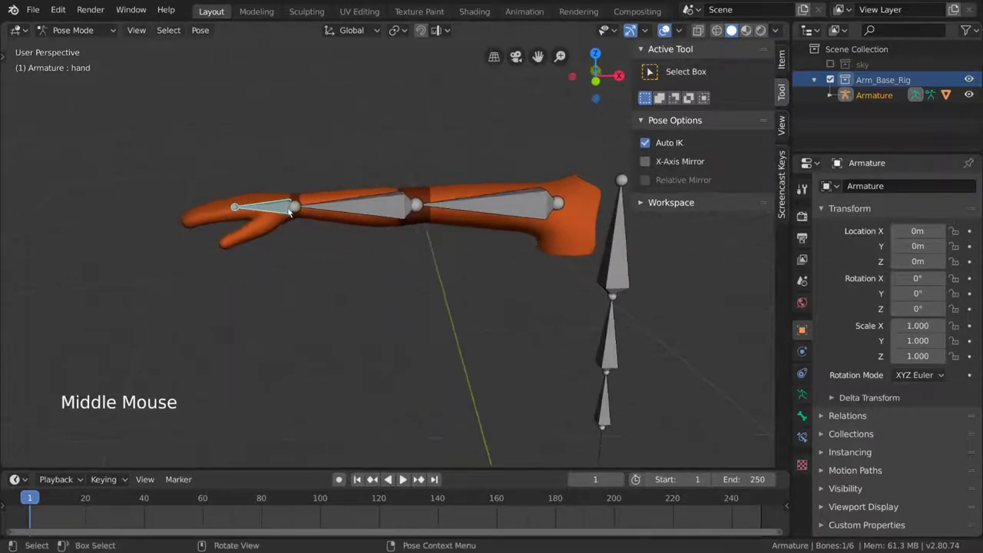
{"action": "key", "text": "g"}
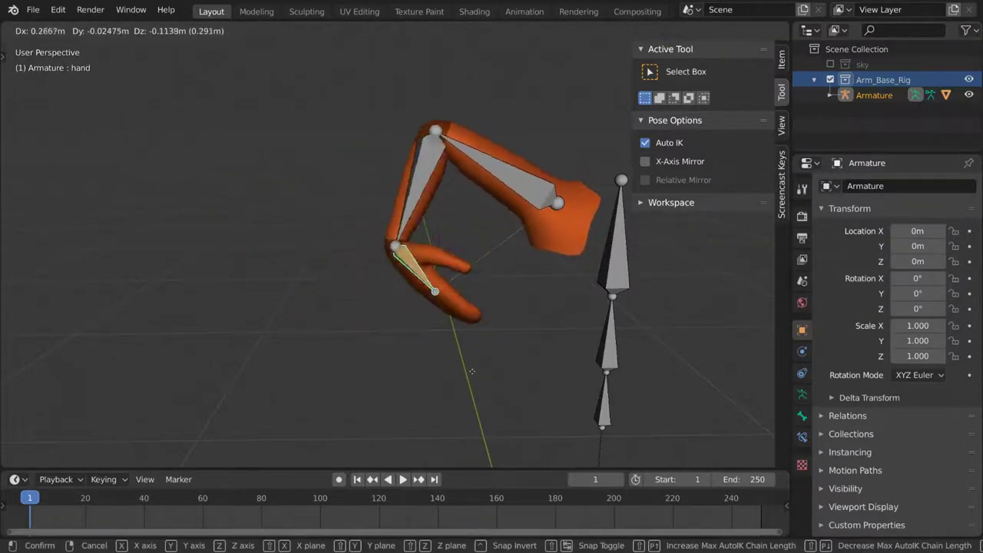
{"action": "key", "text": "Escape"}
{"action": "left_click", "coordinate": [620, 252]}
{"action": "middle_click_drag", "start_coordinate": [619, 252], "coordinate": [517, 195], "text": "shift"}
{"action": "key", "text": "g"}
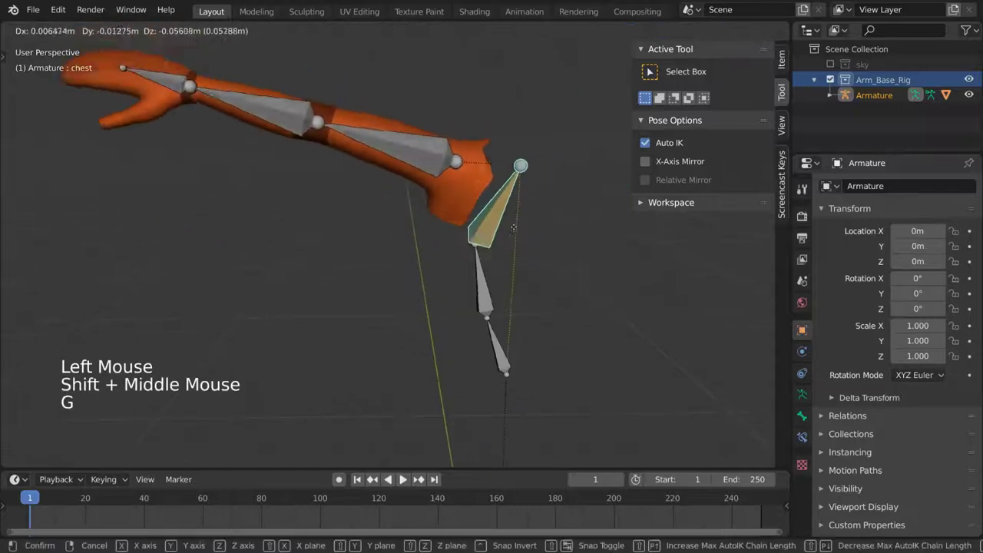
{"action": "key", "text": "Escape"}
{"action": "left_click", "coordinate": [515, 277]}
{"action": "key", "text": "g"}
{"action": "key", "text": "Escape"}
Move the forearm with Auto IK until the arm bends, and confirm the bent pose
{"action": "left_click", "coordinate": [295, 142]}
{"action": "mouse_move", "coordinate": [288, 150]}
{"action": "middle_mouse_down"}
{"action": "mouse_move", "coordinate": [338, 185]}
{"action": "mouse_move", "coordinate": [340, 218]}
{"action": "middle_mouse_up"}
{"action": "key", "text": "g"}
{"action": "key", "text": "Escape"}
{"action": "key", "text": "g"}
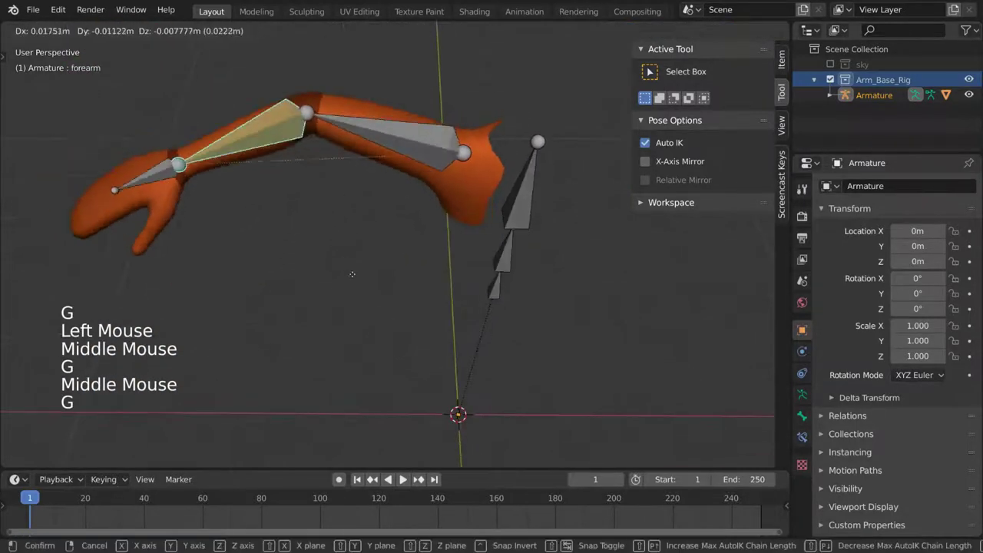
{"action": "key", "text": "Escape"}
{"action": "mouse_move", "coordinate": [413, 260]}
{"action": "middle_mouse_down"}
{"action": "mouse_move", "coordinate": [523, 297]}
{"action": "mouse_move", "coordinate": [522, 245]}
{"action": "middle_mouse_up"}
{"action": "key", "text": "g"}
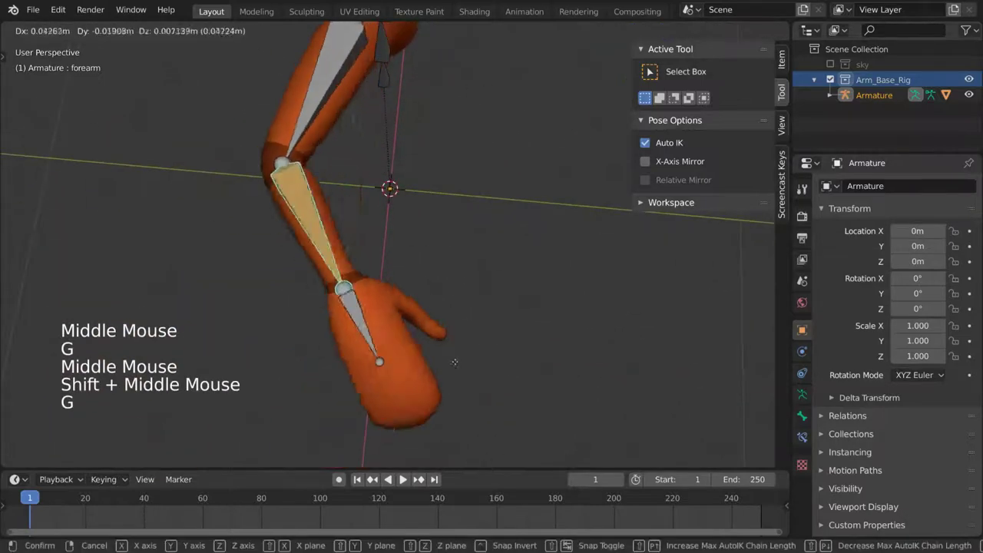
{"action": "left_click", "coordinate": [414, 258]}
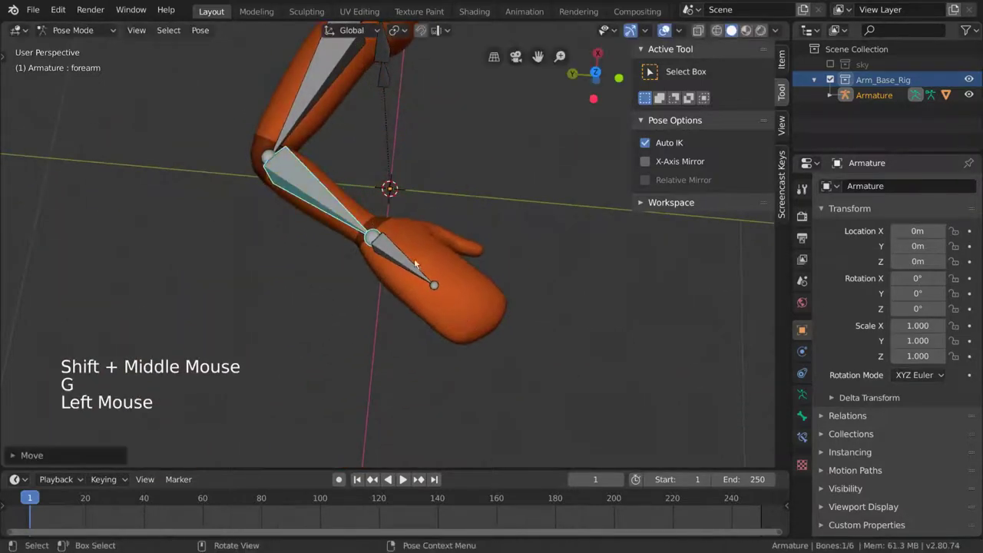
Rotate the upper_arm bone to bend the arm further
{"action": "scroll", "coordinate": [414, 188], "scroll_direction": "down", "scroll_amount": 3}
{"action": "mouse_move", "coordinate": [414, 259]}
{"action": "middle_mouse_down"}
{"action": "mouse_move", "coordinate": [414, 189]}
{"action": "mouse_move", "coordinate": [430, 231]}
{"action": "middle_mouse_up"}
{"action": "middle_click_drag", "start_coordinate": [430, 230], "coordinate": [445, 223]}
{"action": "scroll", "coordinate": [446, 222], "scroll_direction": "up", "scroll_amount": 1}
{"action": "left_click", "coordinate": [438, 215]}
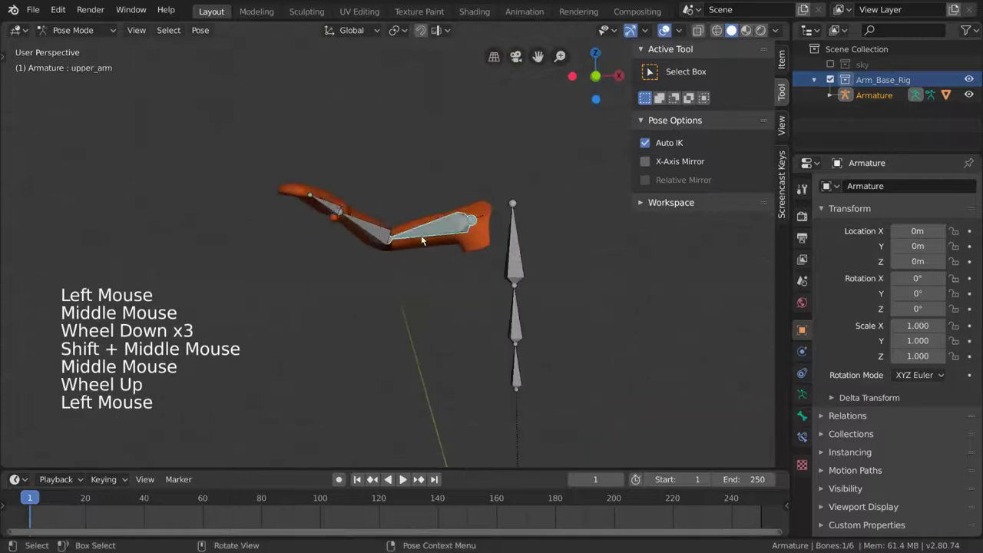
{"action": "key", "text": "r"}
{"action": "left_click", "coordinate": [415, 146]}
{"action": "key", "text": "r"}
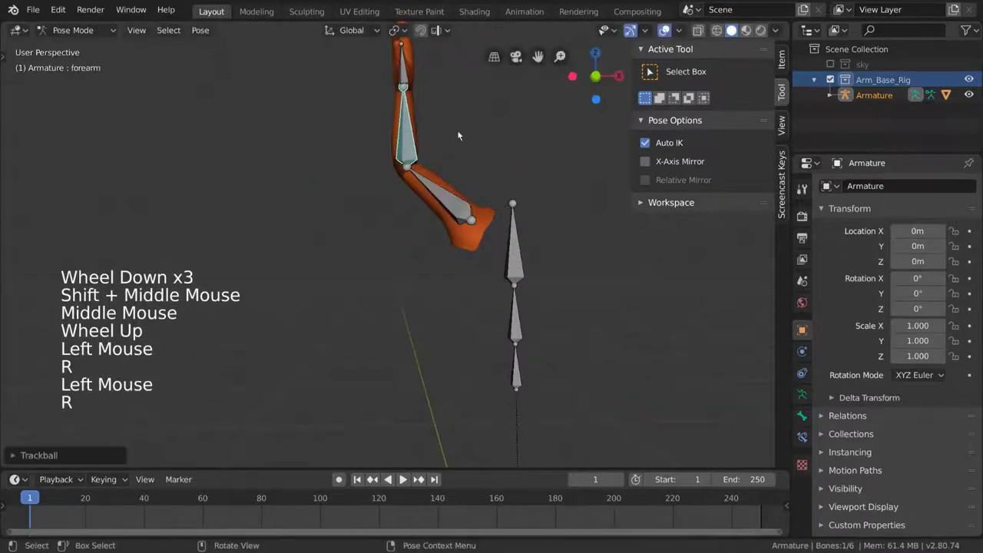
{"action": "scroll", "coordinate": [407, 127], "scroll_direction": "down", "scroll_amount": 2}
Raise the hand bone to pull the arm, then rotate the hand
{"action": "left_click", "coordinate": [400, 115]}
{"action": "key", "text": "g"}
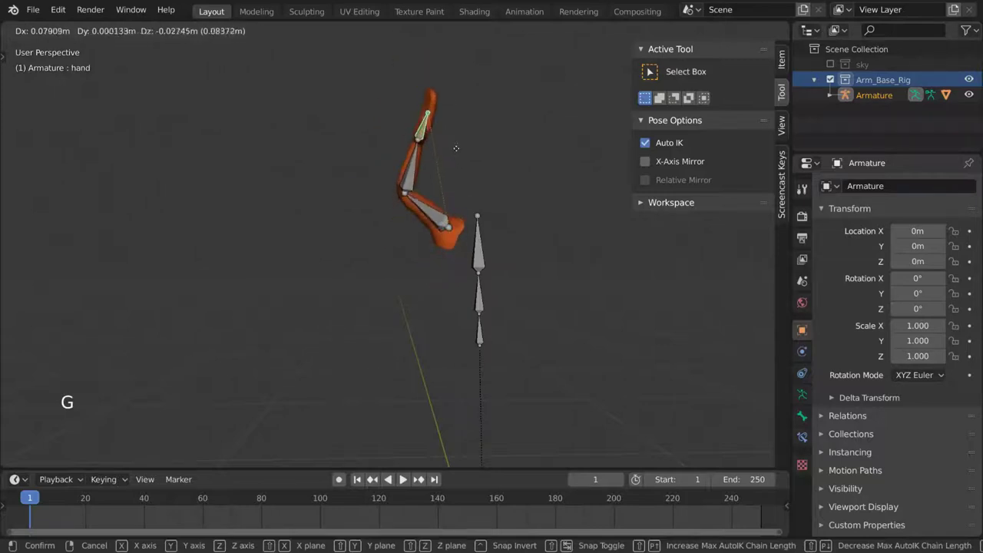
{"action": "left_click", "coordinate": [461, 96]}
{"action": "middle_click_drag", "start_coordinate": [461, 96], "coordinate": [526, 196]}
{"action": "key", "text": "g"}
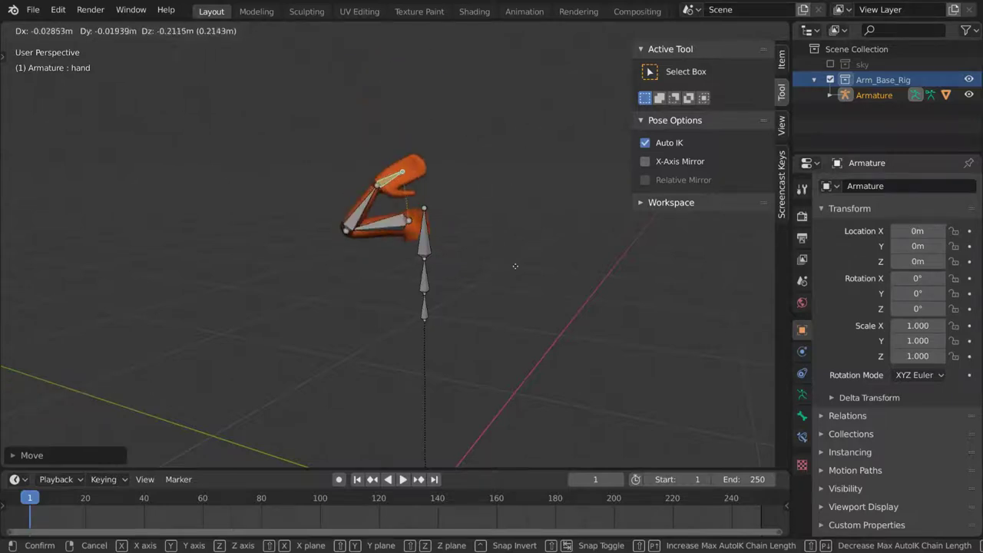
{"action": "middle_click_drag", "start_coordinate": [509, 192], "coordinate": [479, 123]}
{"action": "key", "text": "r"}
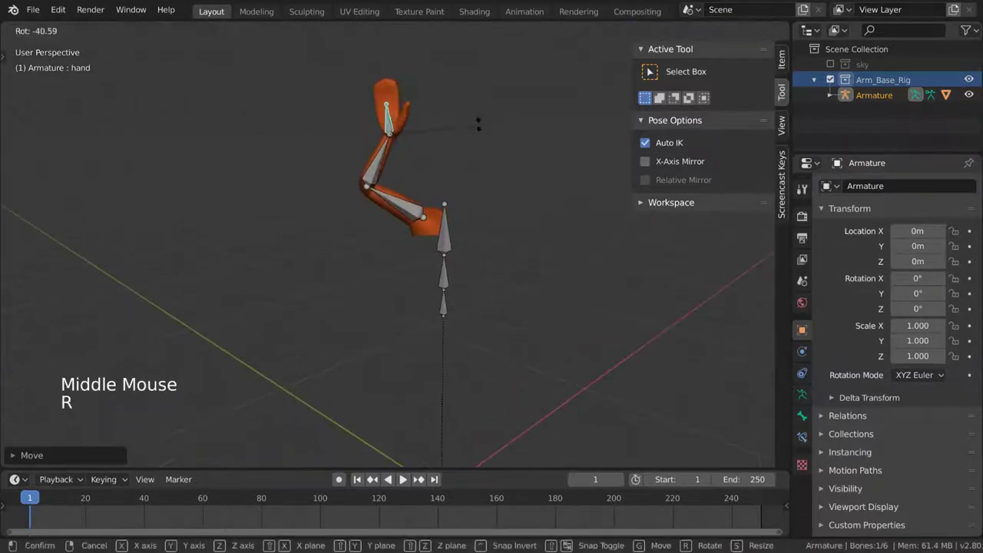
{"action": "left_click", "coordinate": [527, 165]}
Reposition the hand bone several more times to test the IK pull
{"action": "middle_click_drag", "start_coordinate": [500, 189], "coordinate": [461, 138]}
{"action": "key", "text": "g"}
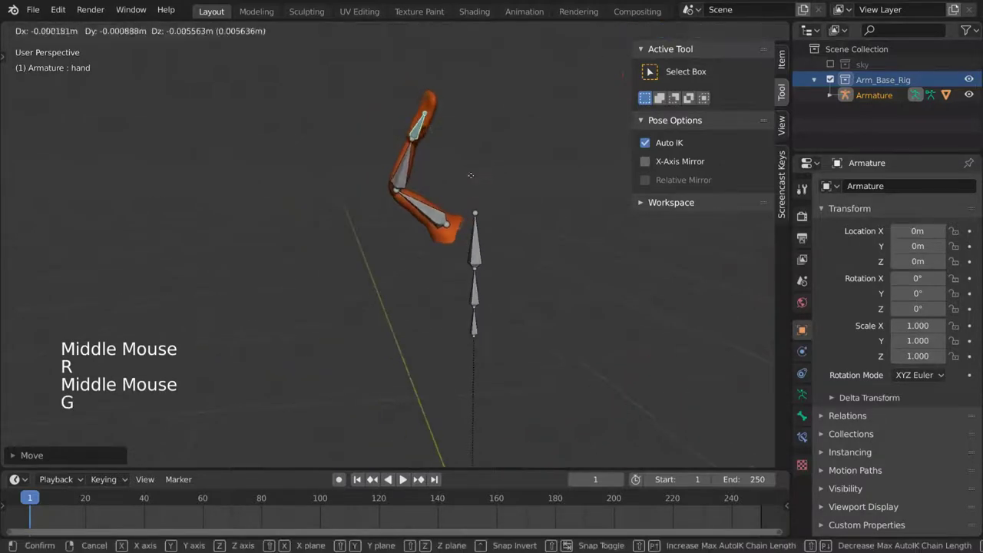
{"action": "left_click", "coordinate": [429, 217]}
{"action": "middle_click_drag", "start_coordinate": [429, 218], "coordinate": [347, 217]}
{"action": "key", "text": "g"}
{"action": "mouse_move", "coordinate": [399, 185]}
{"action": "middle_mouse_down"}
{"action": "mouse_move", "coordinate": [462, 155]}
{"action": "mouse_move", "coordinate": [418, 253]}
{"action": "middle_mouse_up"}
{"action": "key", "text": "g"}
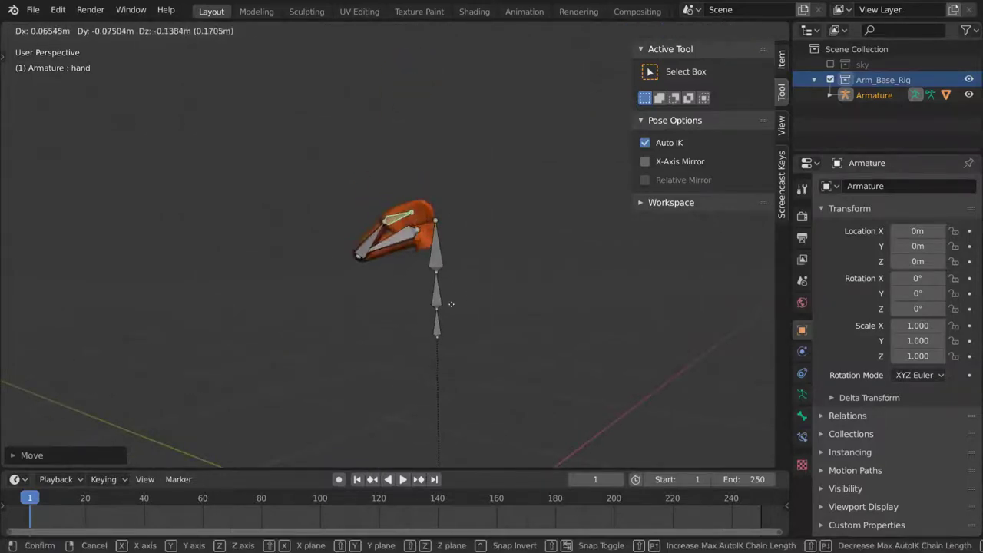
{"action": "left_click", "coordinate": [444, 139]}
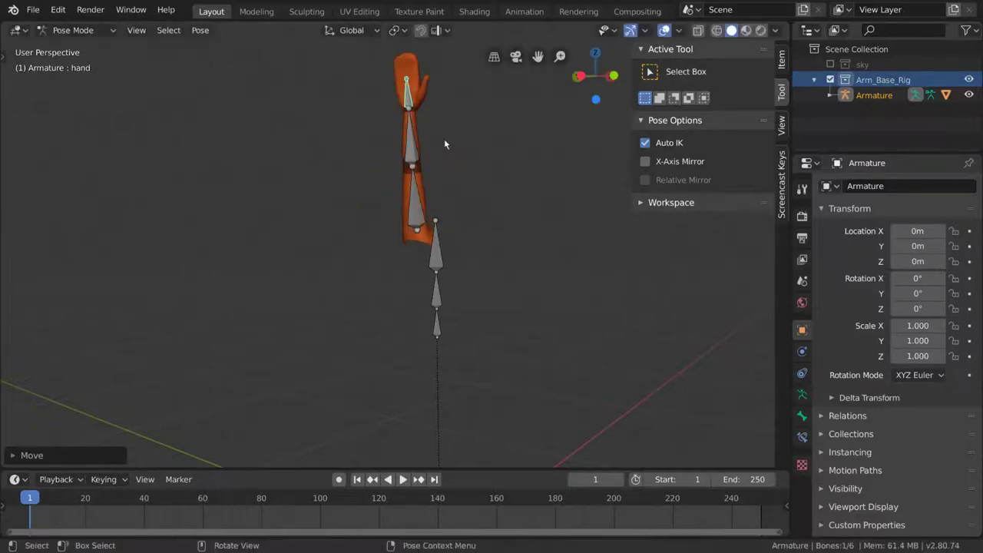
{"action": "mouse_move", "coordinate": [444, 138]}
{"action": "middle_mouse_down"}
{"action": "mouse_move", "coordinate": [397, 153]}
{"action": "mouse_move", "coordinate": [454, 175]}
{"action": "middle_mouse_up"}
Clear all bones' rotation and location to straighten the arm, and save the file
{"action": "key", "text": "a"}
{"action": "key", "text": "alt+r"}
{"action": "key", "text": "alt+g"}
{"action": "mouse_move", "coordinate": [489, 203]}
{"action": "middle_mouse_down"}
{"action": "mouse_move", "coordinate": [477, 224]}
{"action": "mouse_move", "coordinate": [453, 192]}
{"action": "middle_mouse_up"}
{"action": "scroll", "coordinate": [494, 214], "scroll_direction": "up", "scroll_amount": 1}
{"action": "scroll", "coordinate": [498, 226], "scroll_direction": "up", "scroll_amount": 2}
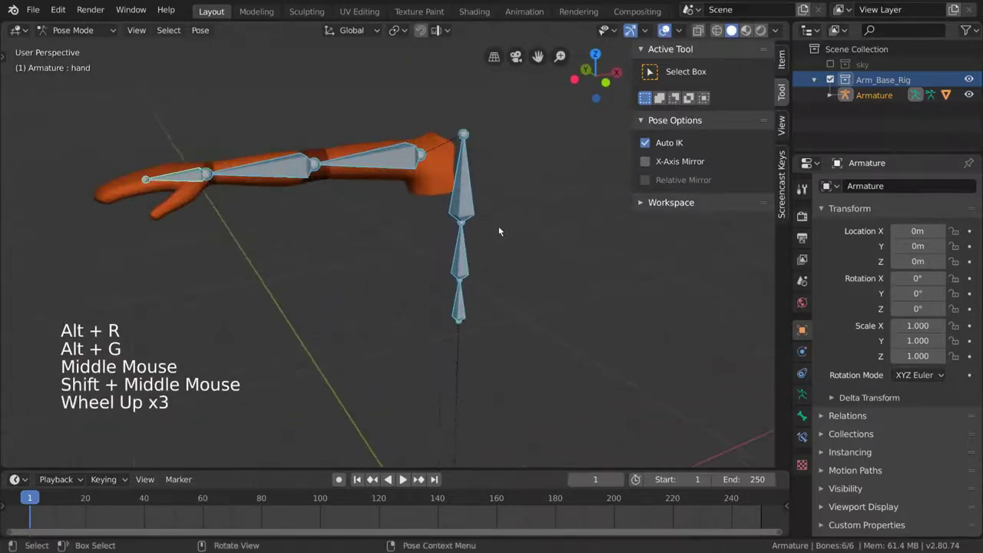
{"action": "key", "text": "ctrl+s"}
Untick Auto IK and check it with a cancelled chest bone move
{"action": "mouse_move", "coordinate": [392, 213]}
{"action": "middle_mouse_down", "text": "shift"}
{"action": "mouse_move", "coordinate": [459, 231]}
{"action": "mouse_move", "coordinate": [446, 235]}
{"action": "middle_mouse_up", "text": "shift"}
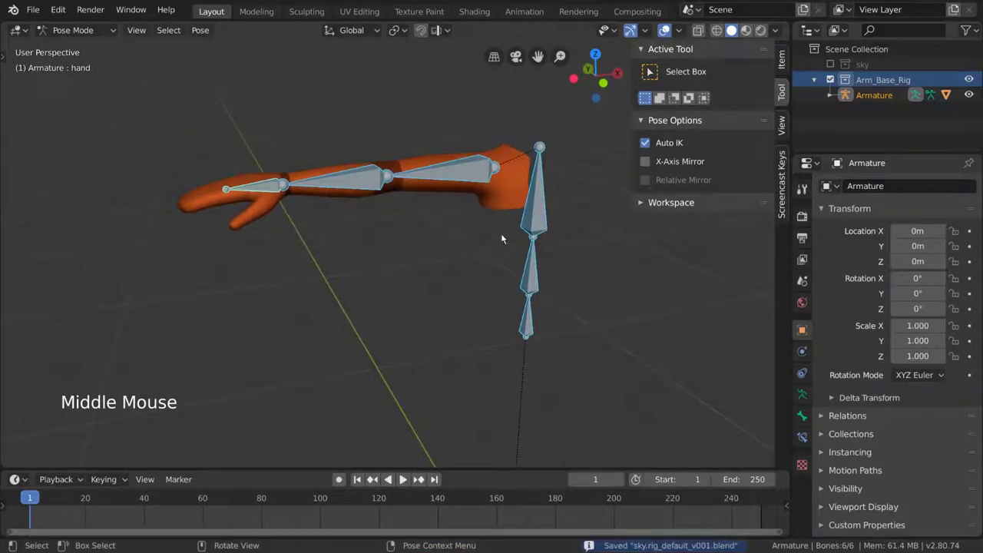
{"action": "triple_click", "coordinate": [640, 145]}
{"action": "middle_click_drag", "start_coordinate": [614, 163], "coordinate": [524, 231]}
{"action": "triple_click", "coordinate": [640, 147]}
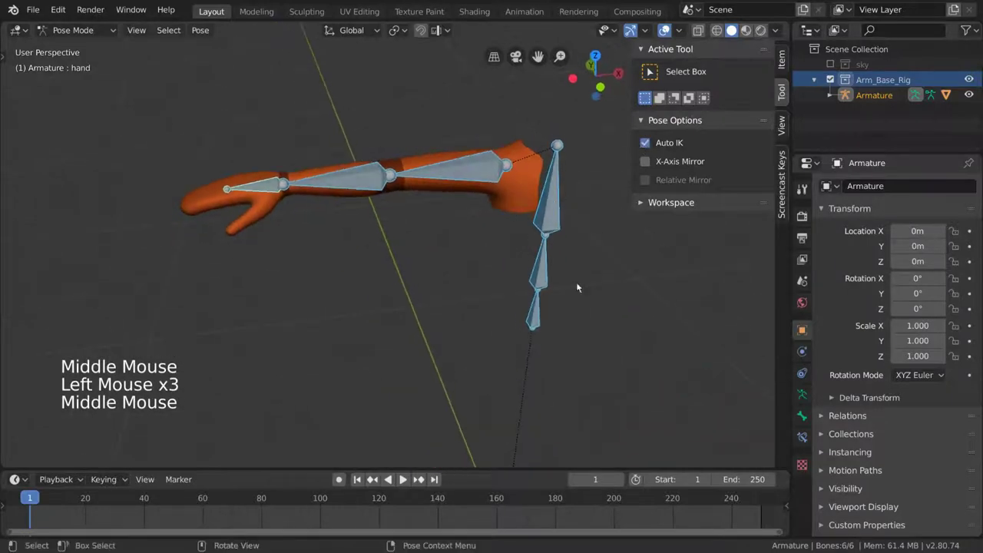
{"action": "left_click", "coordinate": [544, 191]}
{"action": "middle_click_drag", "start_coordinate": [545, 191], "coordinate": [555, 178]}
{"action": "key", "text": "g"}
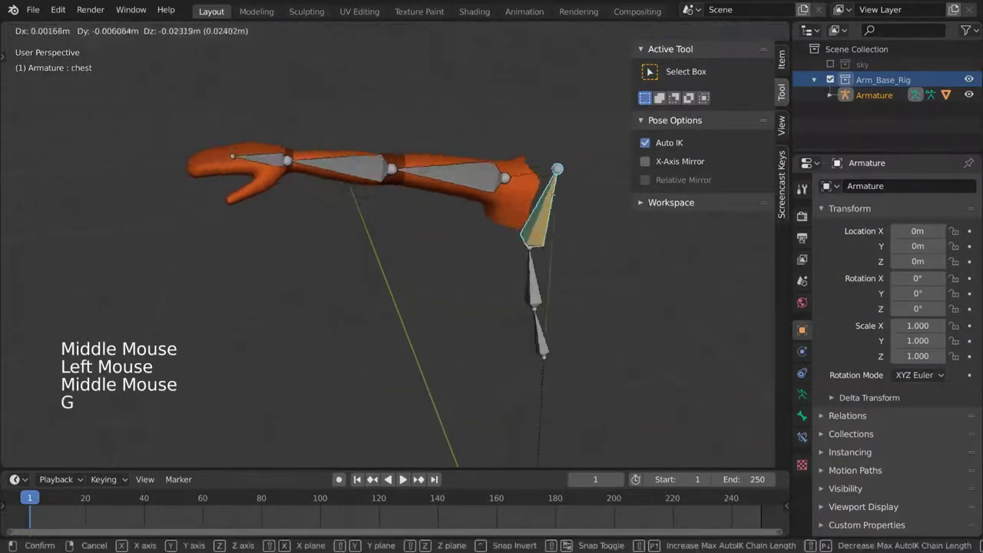
{"action": "right_click", "coordinate": [635, 156]}
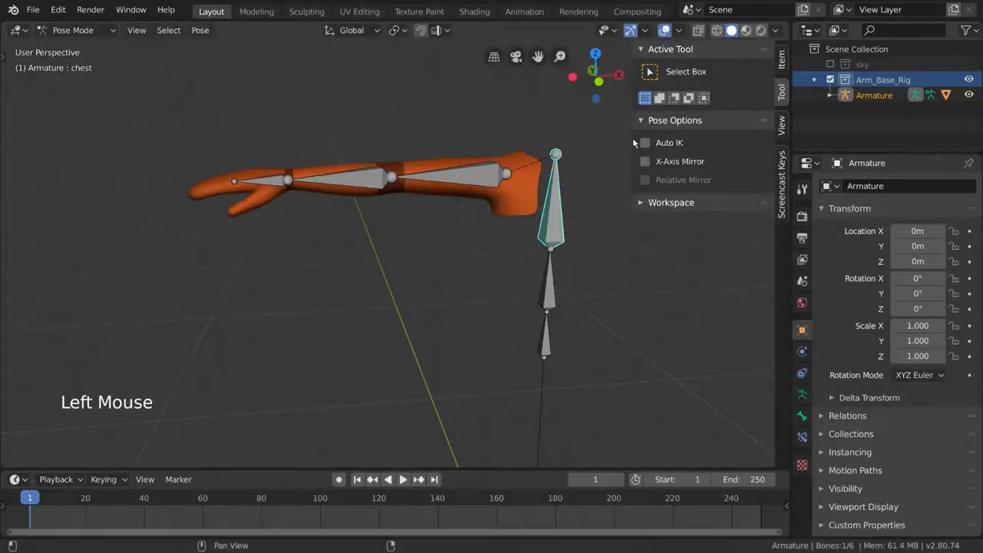
Hide the sidebar, go to Object Mode and back to Pose Mode, and show the forearm's empty Bone Constraints
{"action": "key", "text": "n"}
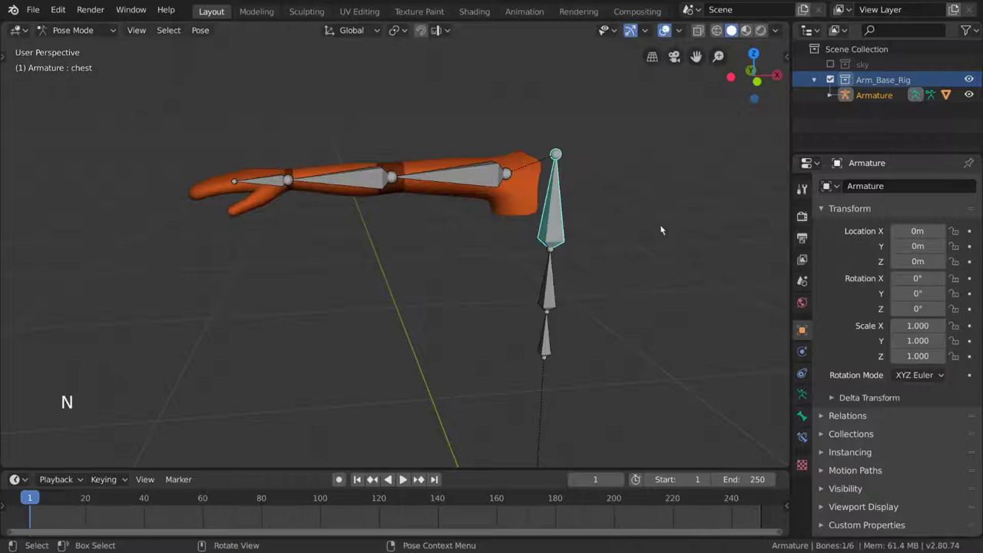
{"action": "mouse_move", "coordinate": [666, 235]}
{"action": "middle_mouse_down"}
{"action": "mouse_move", "coordinate": [692, 287]}
{"action": "mouse_move", "coordinate": [619, 218]}
{"action": "middle_mouse_up"}
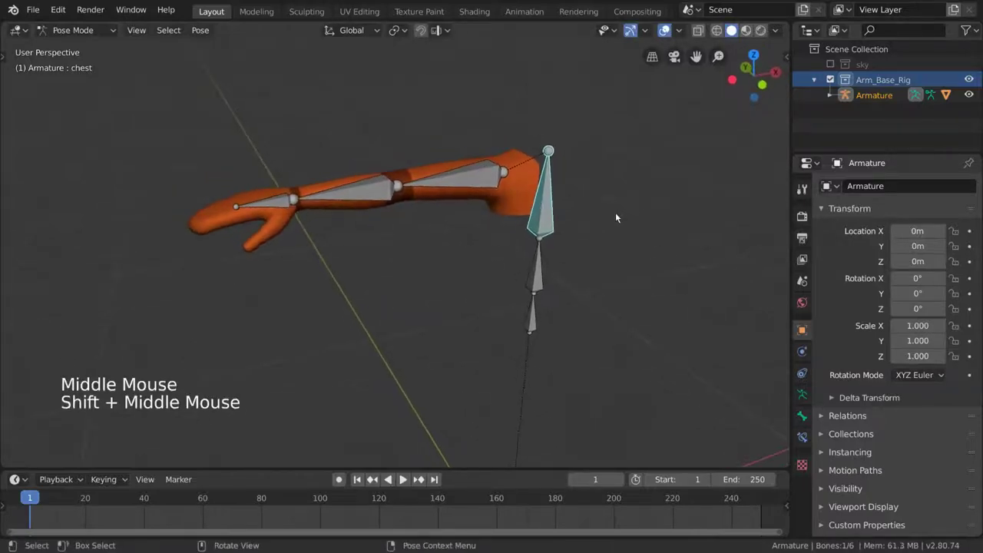
{"action": "key", "text": "ctrl+Tab"}
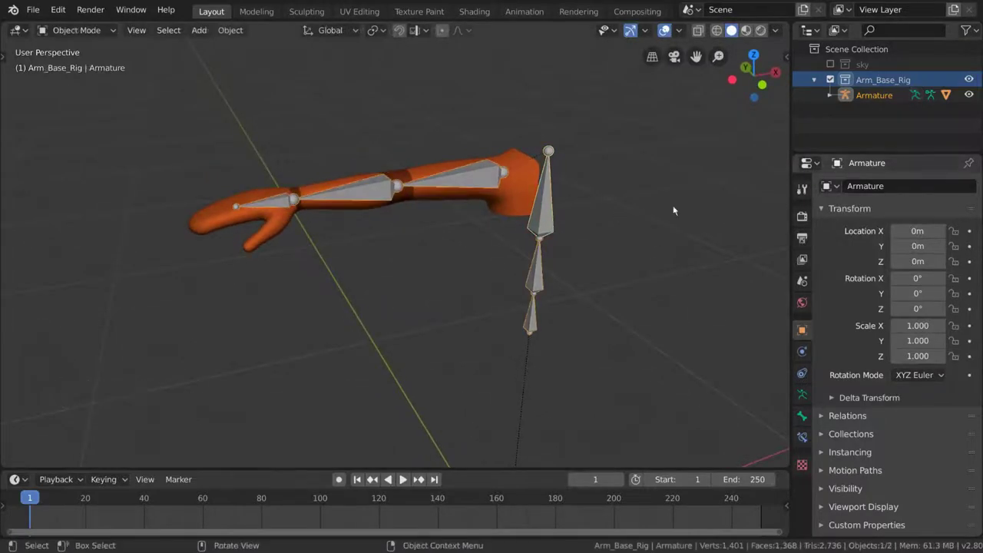
{"action": "left_click", "coordinate": [105, 30]}
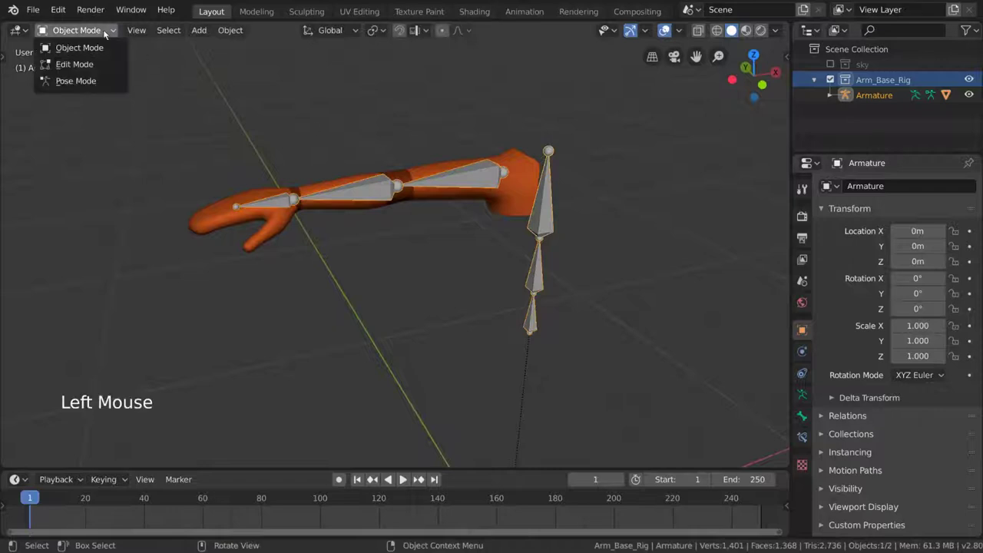
{"action": "left_click", "coordinate": [96, 87]}
{"action": "middle_click_drag", "start_coordinate": [429, 186], "coordinate": [390, 211]}
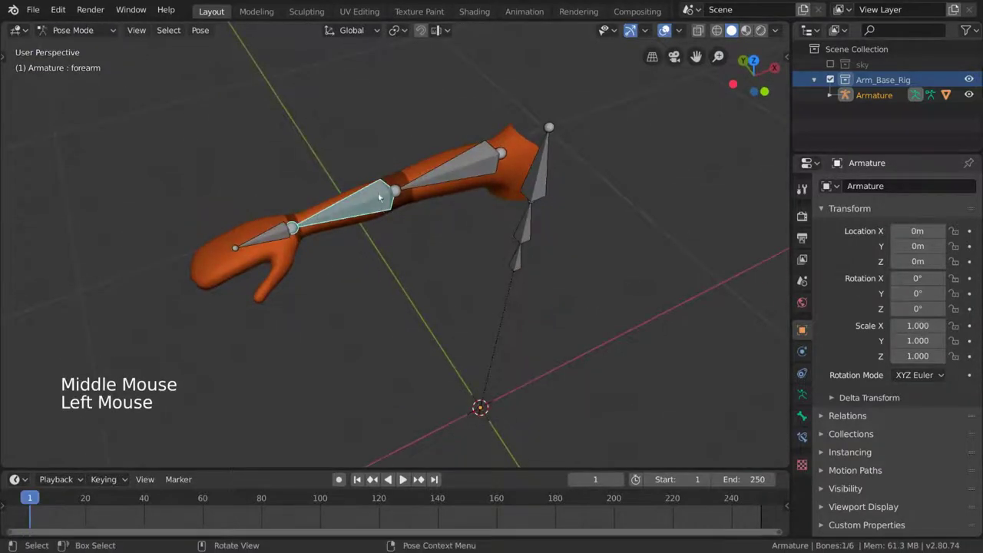
{"action": "left_click", "coordinate": [802, 440]}
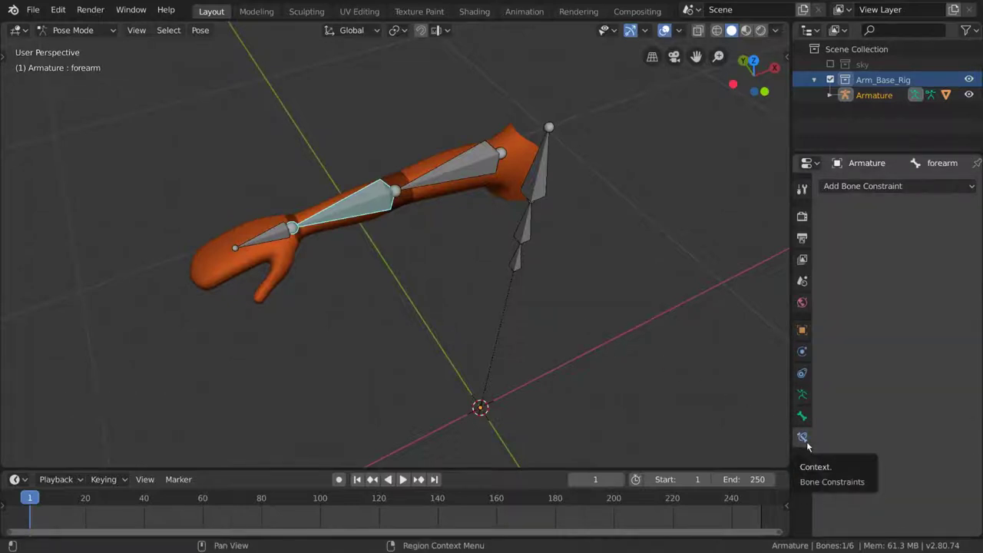
Add an Inverse Kinematics constraint to the forearm with Target 'Armature' and Bone 'hand'
{"action": "left_click", "coordinate": [919, 190]}
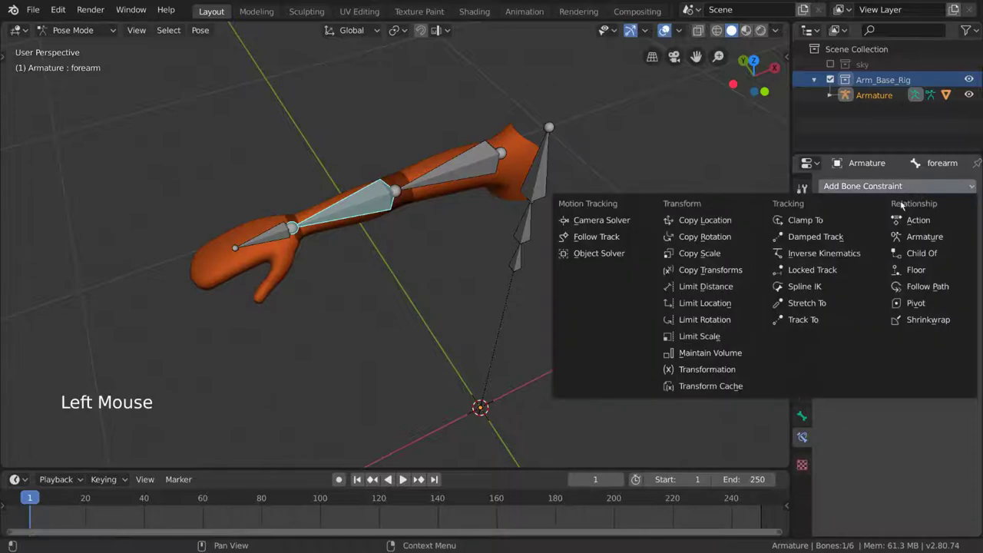
{"action": "left_click", "coordinate": [876, 260]}
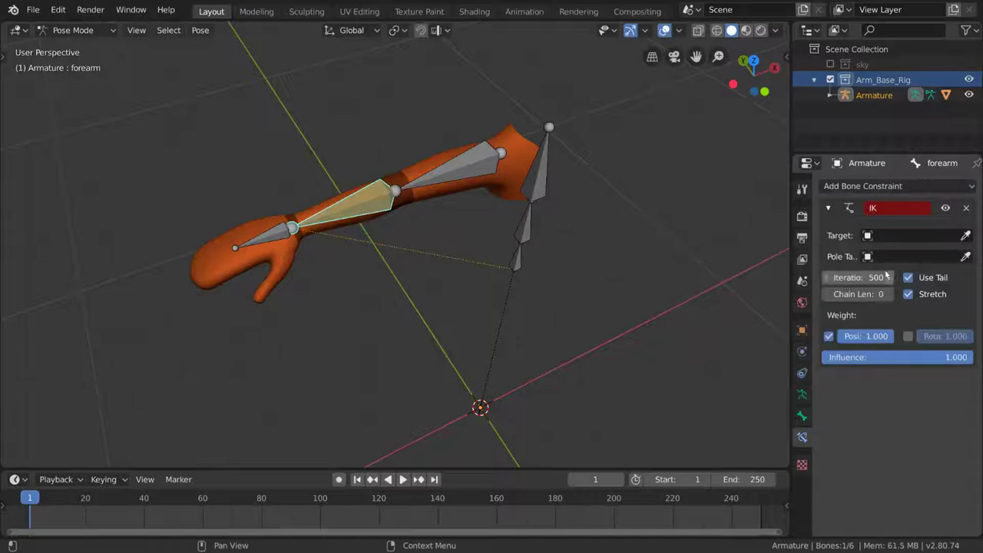
{"action": "left_click", "coordinate": [914, 235]}
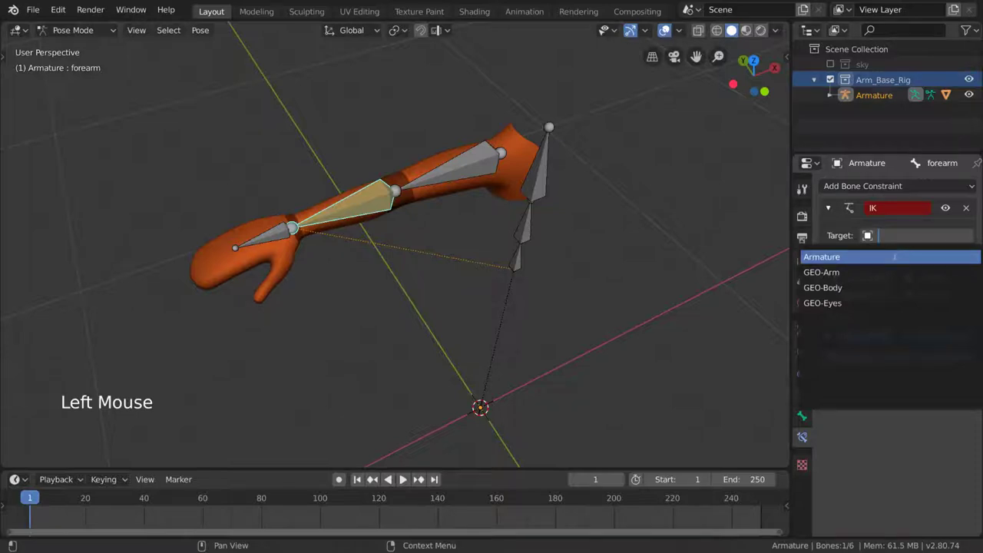
{"action": "left_click", "coordinate": [895, 256]}
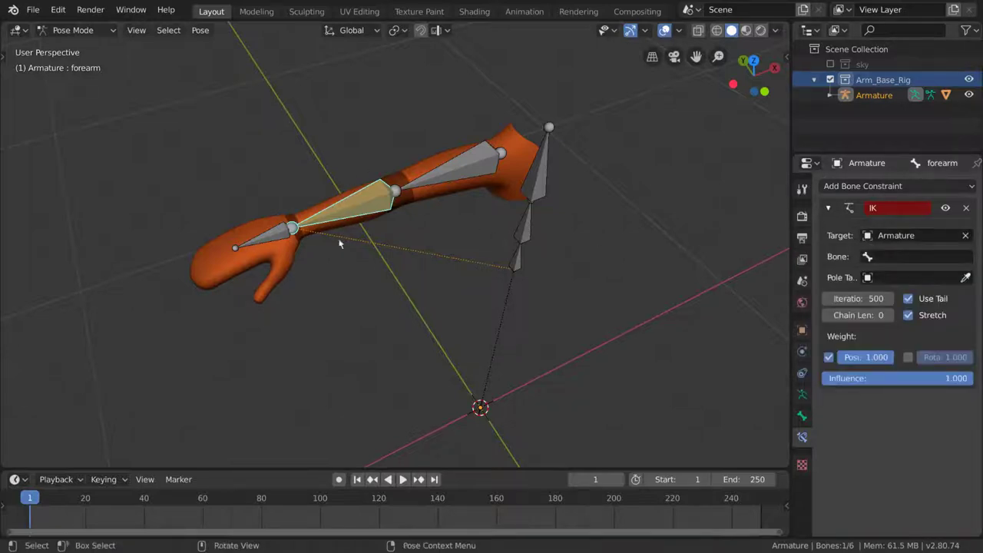
{"action": "left_click", "coordinate": [930, 257]}
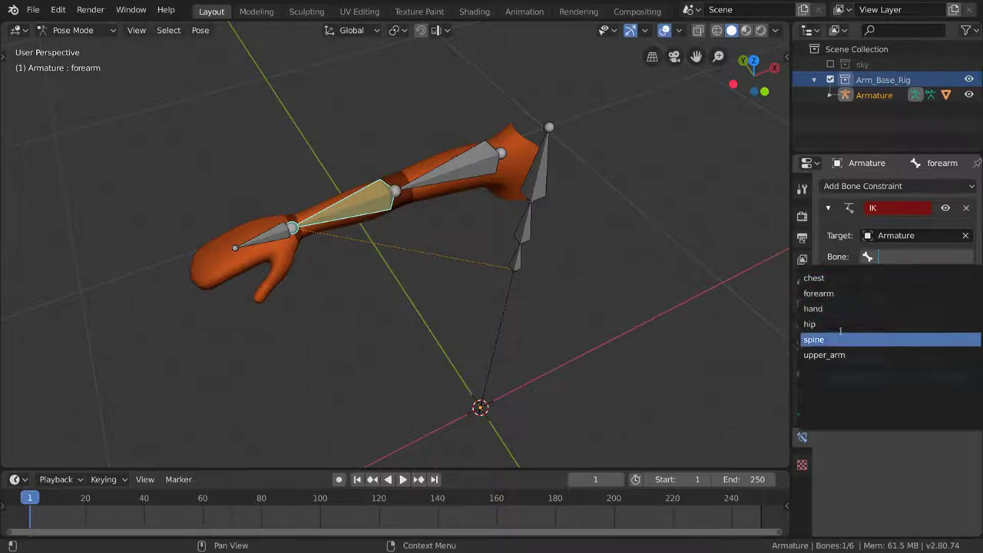
{"action": "left_click", "coordinate": [854, 308]}
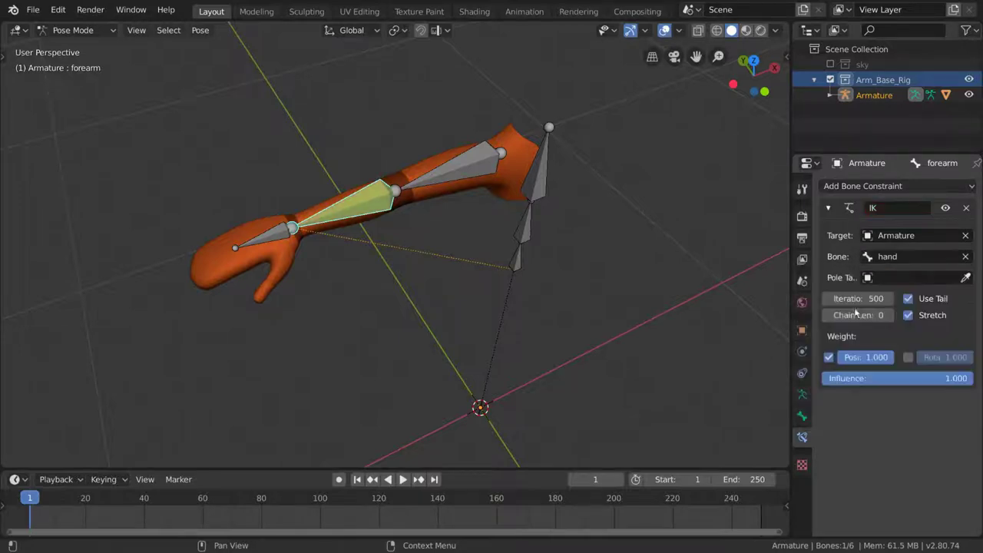
Test-move the hand bone and cancel the move
{"action": "middle_click_drag", "start_coordinate": [369, 244], "coordinate": [269, 196]}
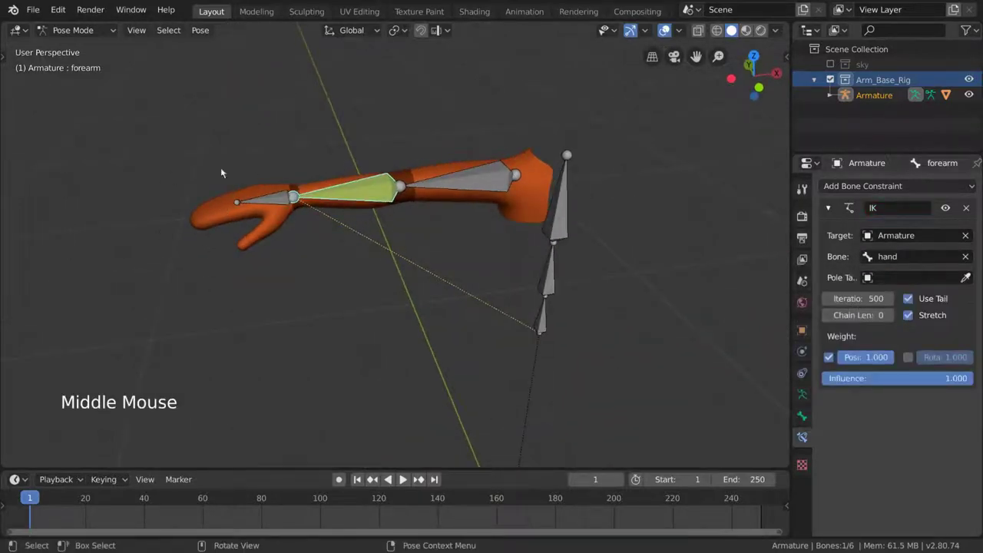
{"action": "middle_click_drag", "start_coordinate": [751, 279], "coordinate": [343, 219]}
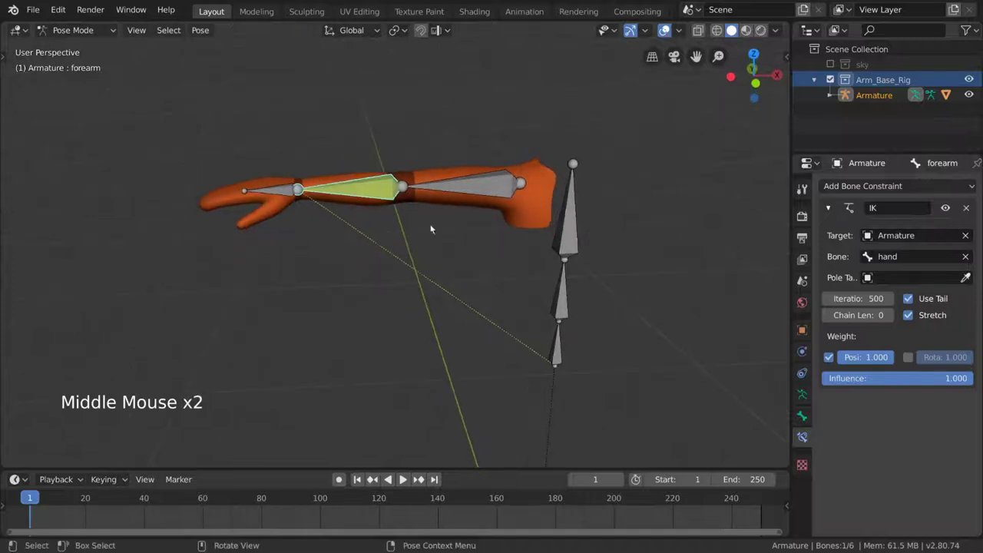
{"action": "key", "text": "g"}
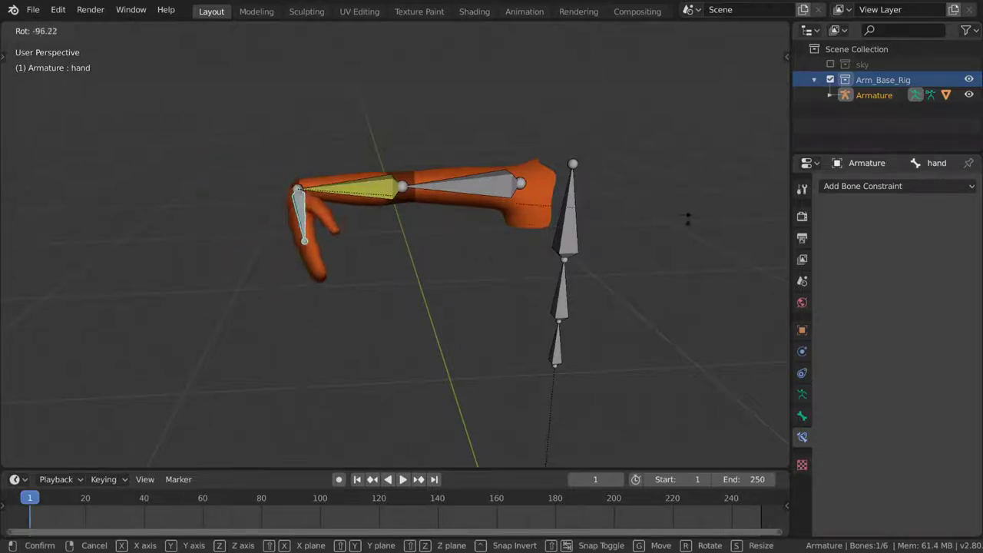
{"action": "right_click", "coordinate": [370, 343]}
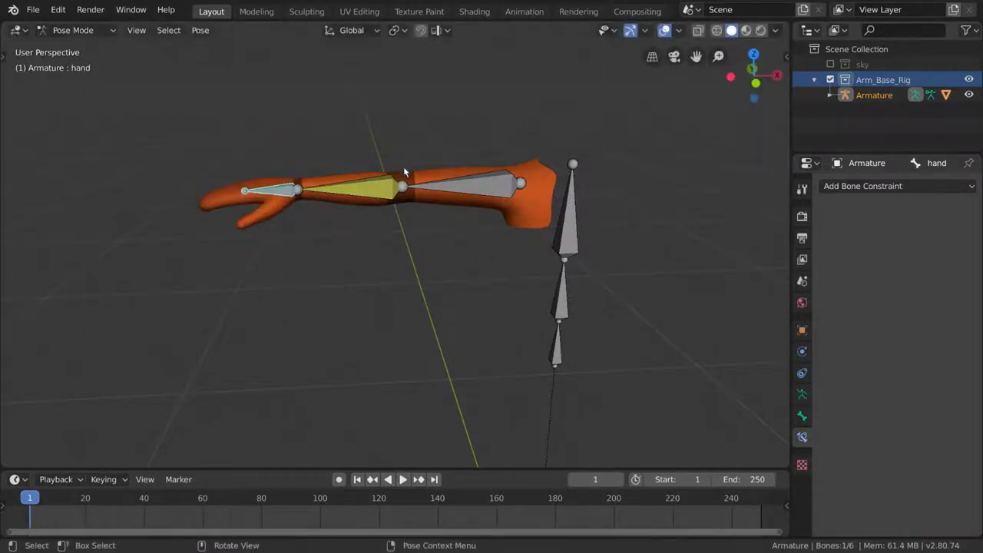
In Edit Mode, disconnect the hand bone from the forearm with Alt+P
{"action": "left_click", "coordinate": [73, 30]}
{"action": "left_click", "coordinate": [73, 64]}
{"action": "scroll", "coordinate": [312, 159], "scroll_direction": "up", "scroll_amount": 1}
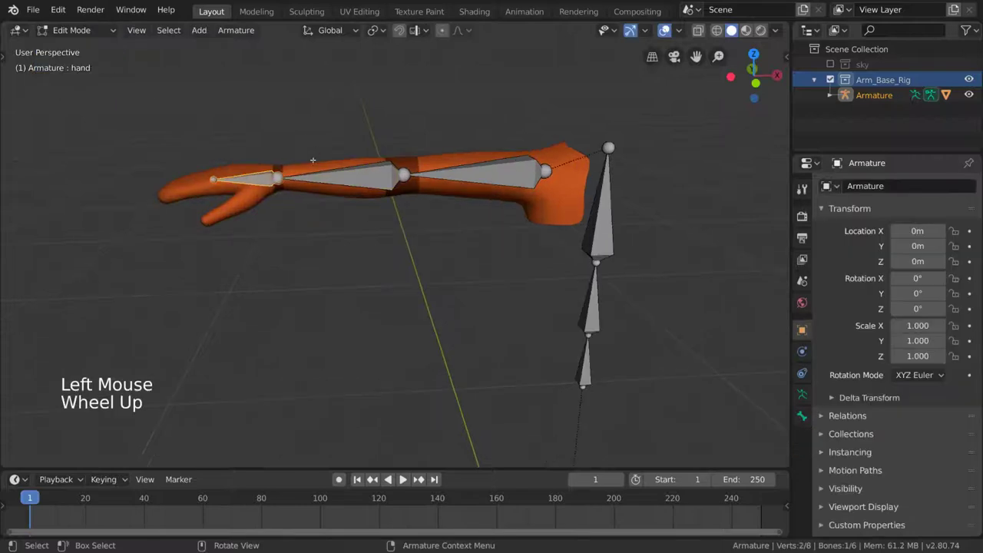
{"action": "key", "text": "alt+p"}
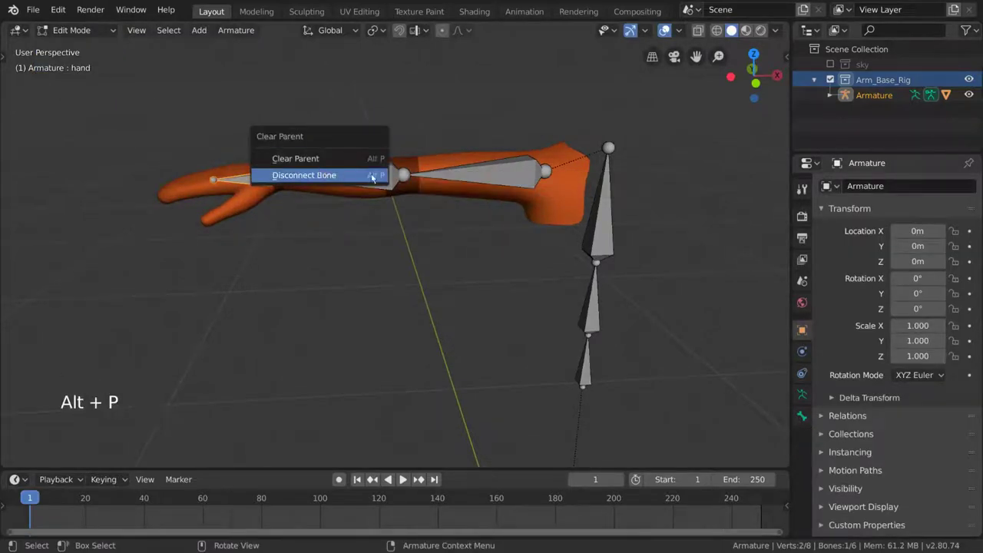
{"action": "left_click", "coordinate": [371, 178]}
Return to Pose Mode and test-move the hand, which bends the whole chain, then cancel
{"action": "middle_click_drag", "start_coordinate": [356, 184], "coordinate": [338, 196]}
{"action": "left_click", "coordinate": [73, 30]}
{"action": "left_click", "coordinate": [66, 46]}
{"action": "key", "text": "ctrl+Tab"}
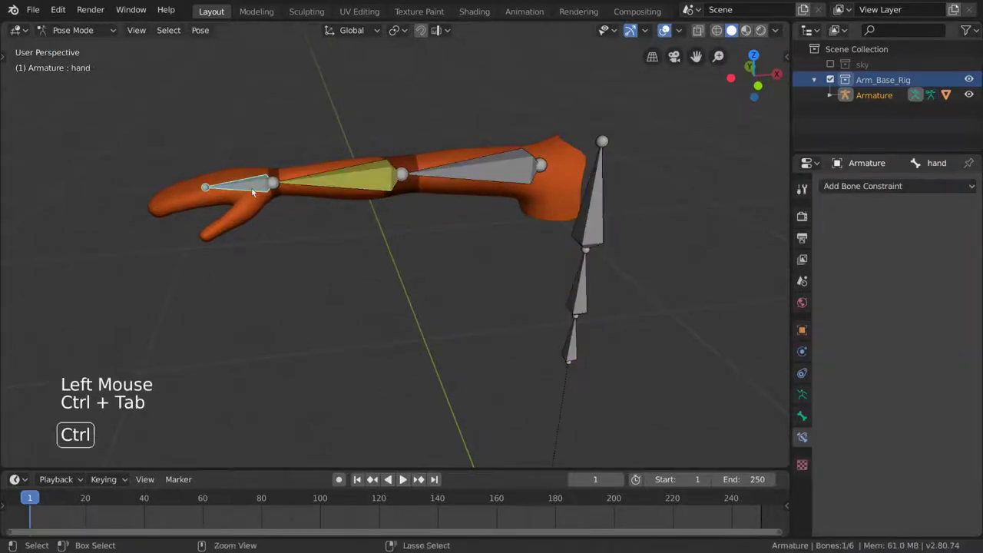
{"action": "key", "text": "g"}
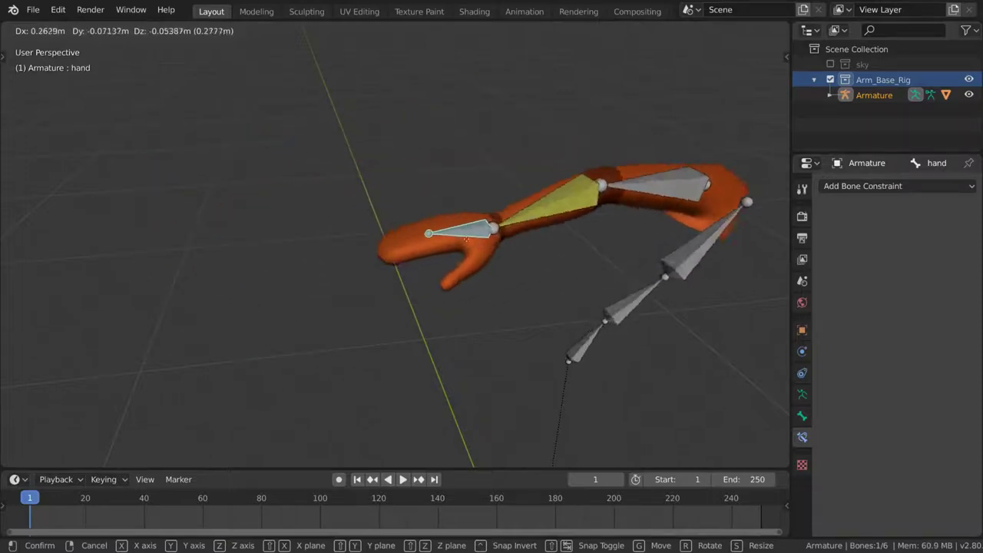
{"action": "right_click", "coordinate": [515, 194]}
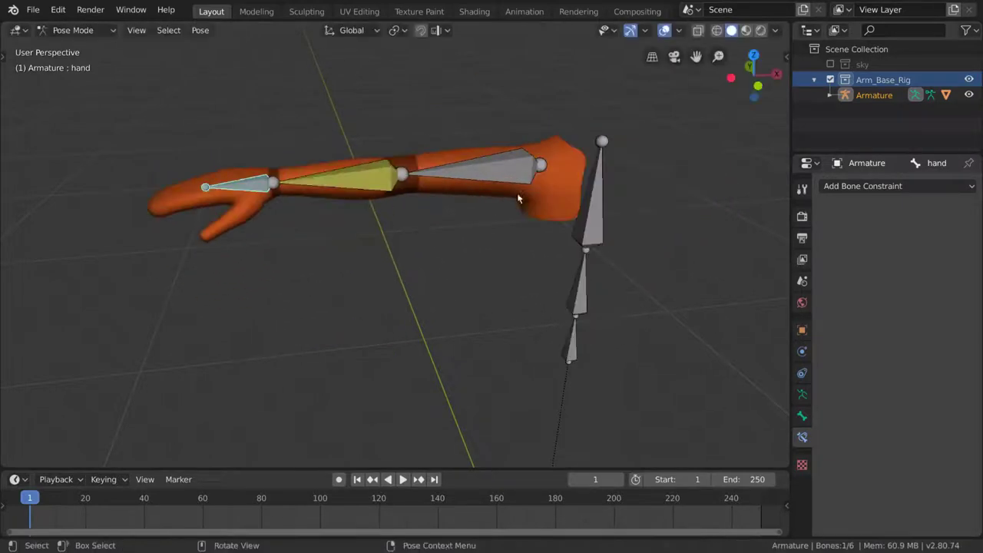
Set the forearm's IK Chain Length to 2
{"action": "middle_click_drag", "start_coordinate": [515, 194], "coordinate": [502, 185]}
{"action": "middle_click_drag", "start_coordinate": [380, 190], "coordinate": [429, 214]}
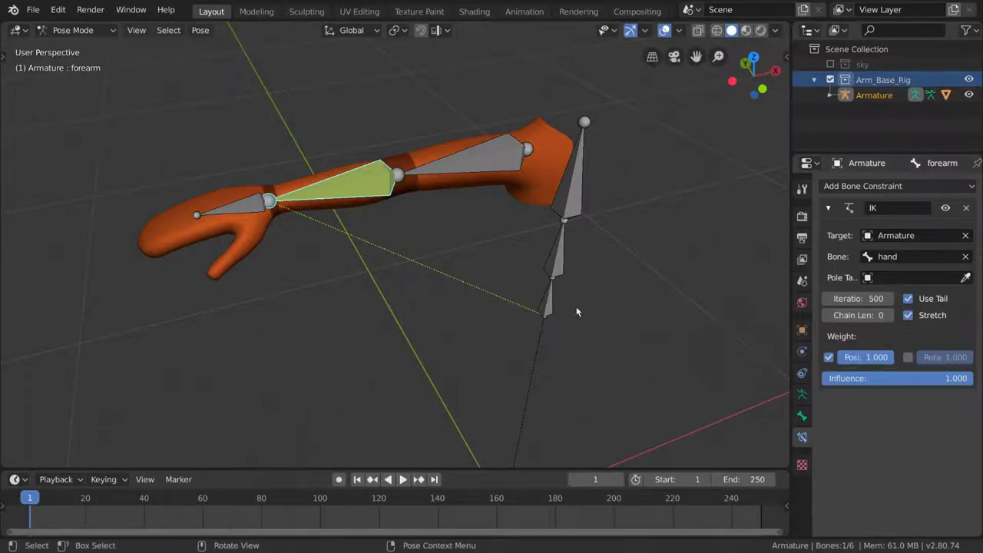
{"action": "middle_click_drag", "start_coordinate": [566, 306], "coordinate": [320, 217]}
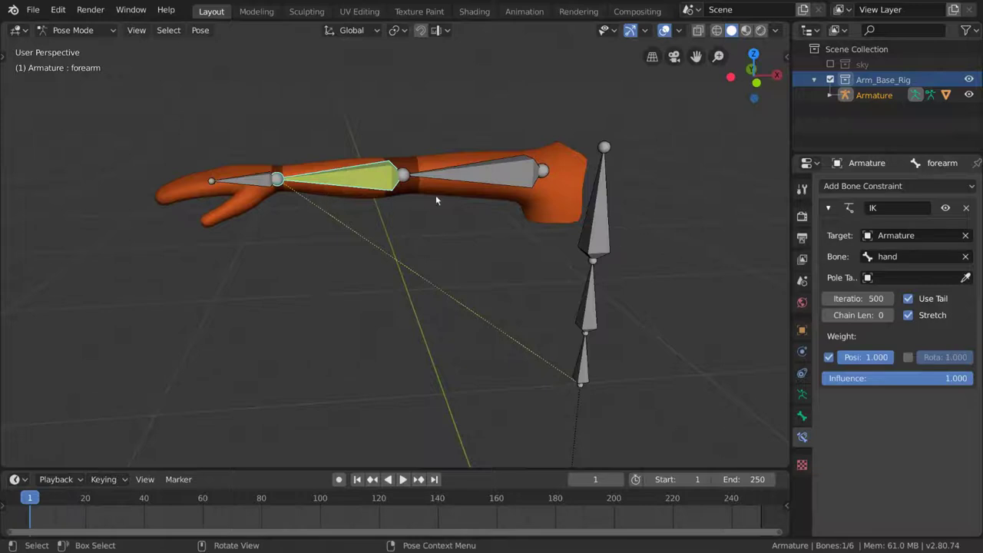
{"action": "middle_click_drag", "start_coordinate": [415, 198], "coordinate": [414, 175]}
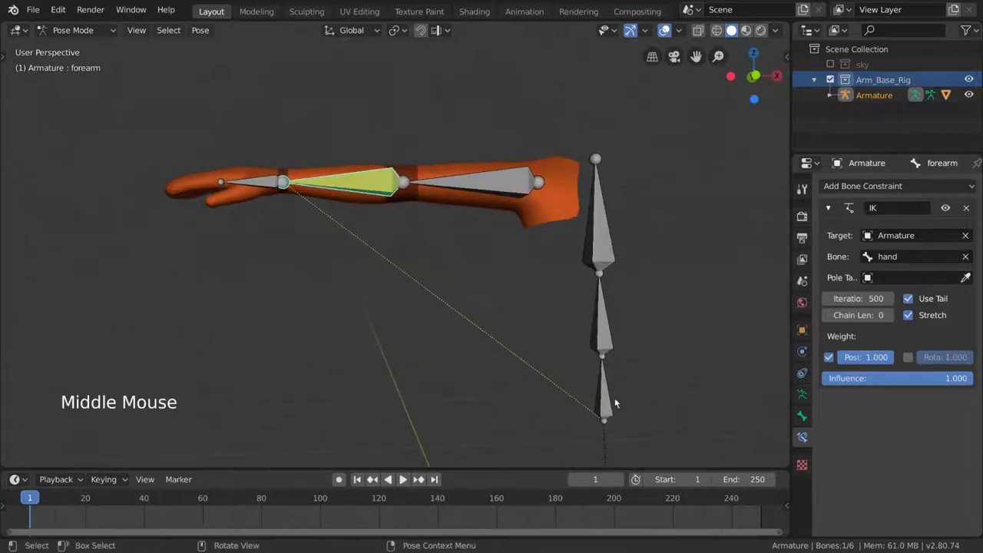
{"action": "mouse_move", "coordinate": [613, 415]}
{"action": "middle_mouse_down"}
{"action": "mouse_move", "coordinate": [621, 427]}
{"action": "mouse_move", "coordinate": [596, 330]}
{"action": "middle_mouse_up"}
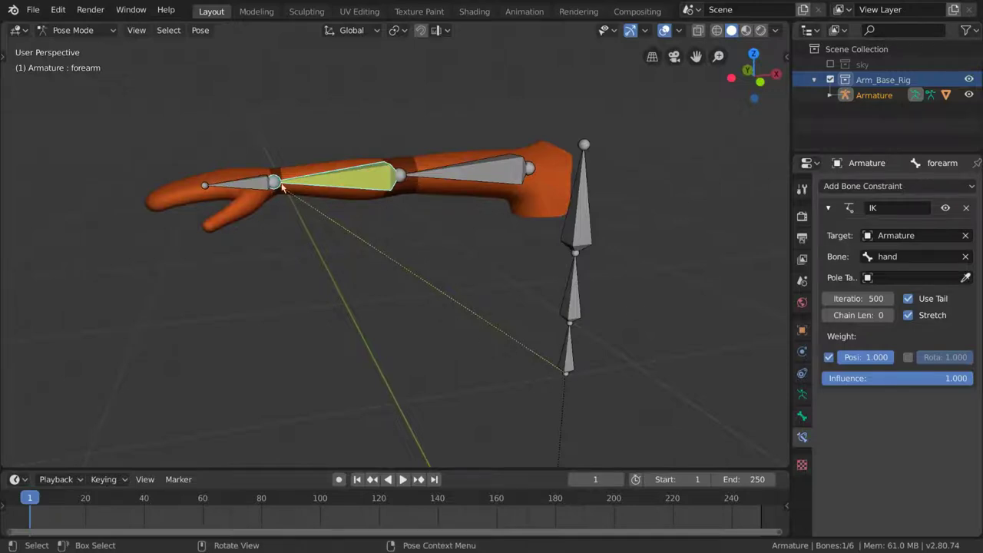
{"action": "left_click", "coordinate": [897, 328]}
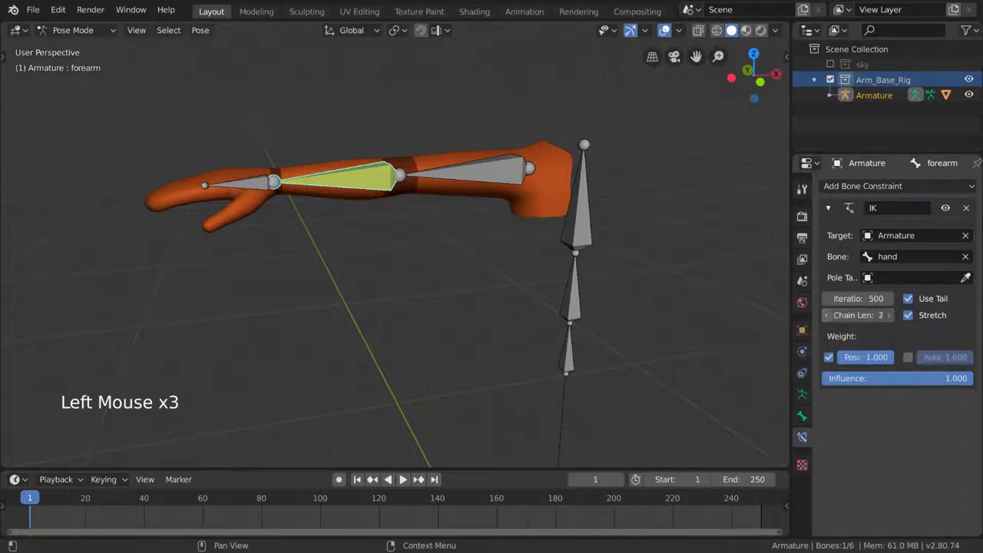
Switch the viewport to wireframe shading and select the hand bone
{"action": "mouse_move", "coordinate": [762, 315]}
{"action": "middle_mouse_down"}
{"action": "mouse_move", "coordinate": [679, 231]}
{"action": "mouse_move", "coordinate": [619, 252]}
{"action": "middle_mouse_up"}
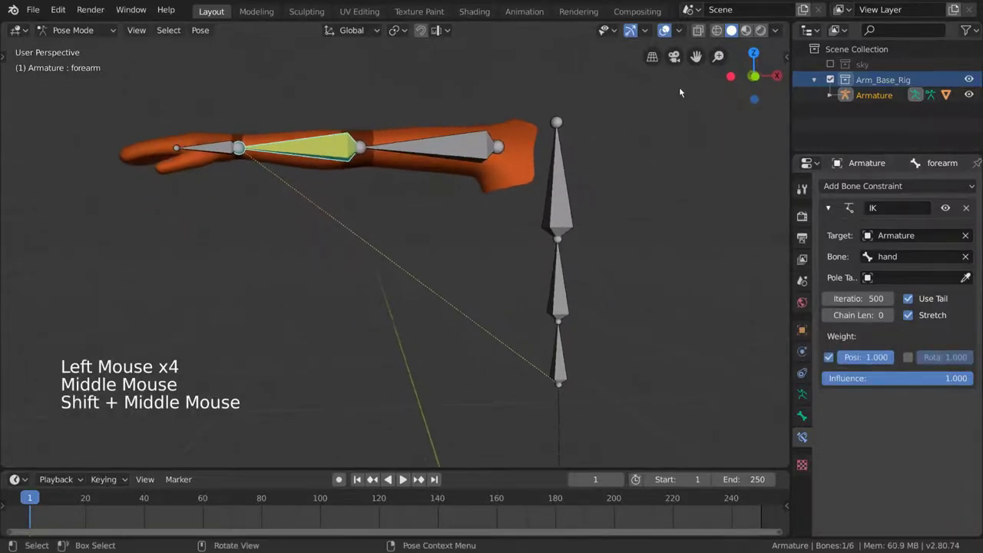
{"action": "left_click", "coordinate": [716, 30]}
{"action": "middle_click_drag", "start_coordinate": [598, 180], "coordinate": [660, 227]}
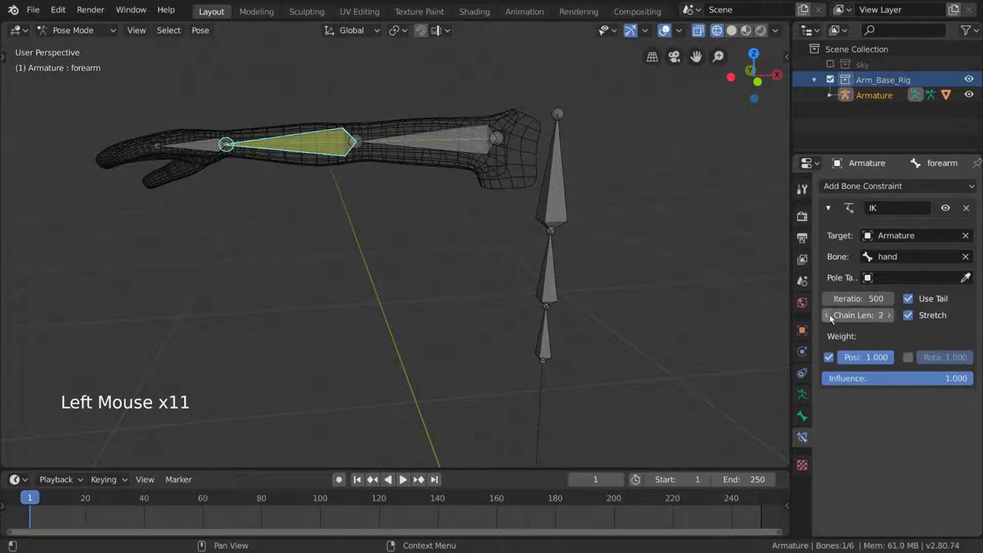
{"action": "mouse_move", "coordinate": [537, 246]}
{"action": "middle_mouse_down"}
{"action": "mouse_move", "coordinate": [478, 227]}
{"action": "mouse_move", "coordinate": [448, 108]}
{"action": "mouse_move", "coordinate": [388, 145]}
{"action": "mouse_move", "coordinate": [420, 185]}
{"action": "mouse_move", "coordinate": [218, 172]}
{"action": "middle_mouse_up"}
{"action": "middle_click_drag", "start_coordinate": [282, 172], "coordinate": [474, 169]}
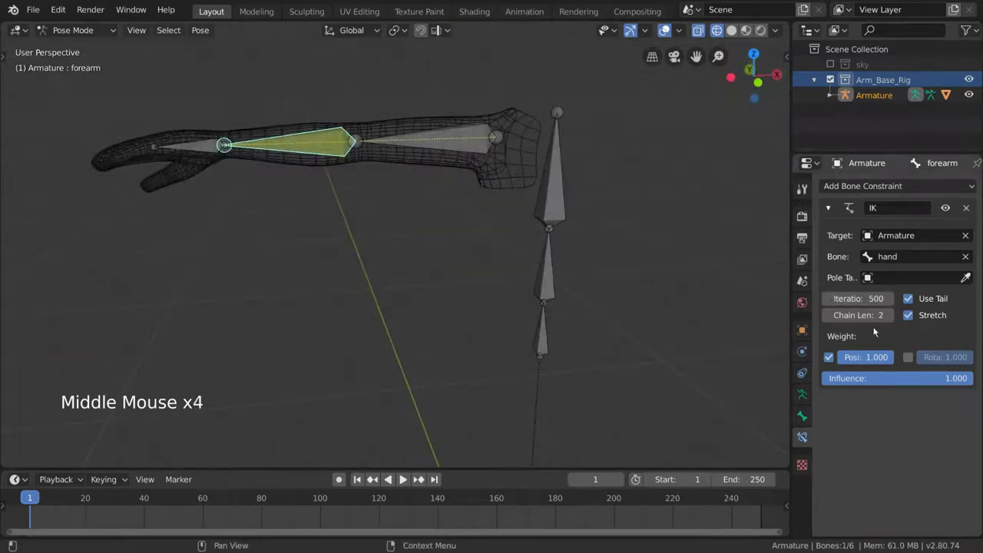
{"action": "left_click", "coordinate": [188, 147]}
Move the hand bone to raise the arm, then undo the move
{"action": "middle_click_drag", "start_coordinate": [189, 147], "coordinate": [303, 195], "text": "shift"}
{"action": "scroll", "coordinate": [303, 195], "scroll_direction": "down", "scroll_amount": 2}
{"action": "key", "text": "g"}
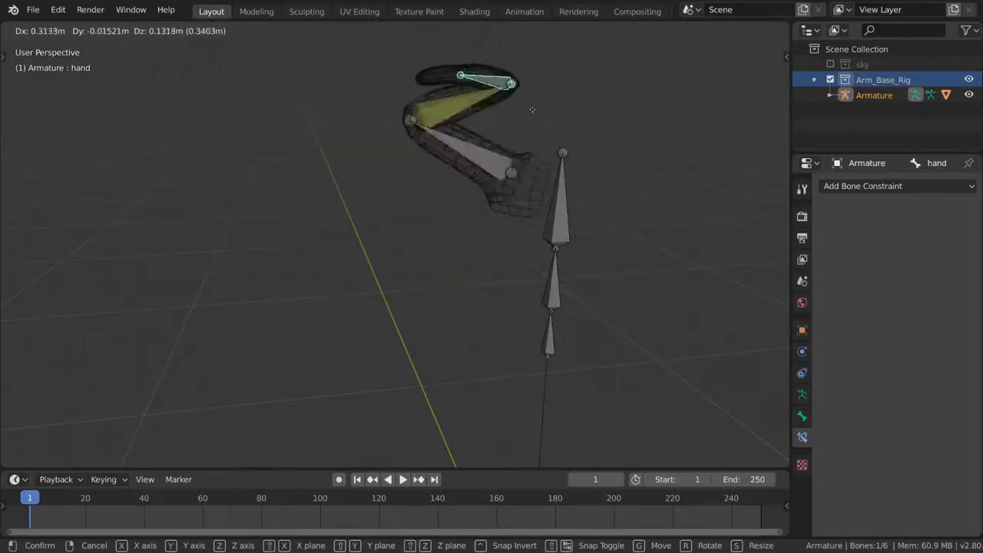
{"action": "left_click", "coordinate": [469, 227]}
{"action": "mouse_move", "coordinate": [432, 215]}
{"action": "middle_mouse_down"}
{"action": "mouse_move", "coordinate": [406, 217]}
{"action": "mouse_move", "coordinate": [469, 254]}
{"action": "mouse_move", "coordinate": [471, 244]}
{"action": "middle_mouse_up"}
{"action": "key", "text": "ctrl+z"}
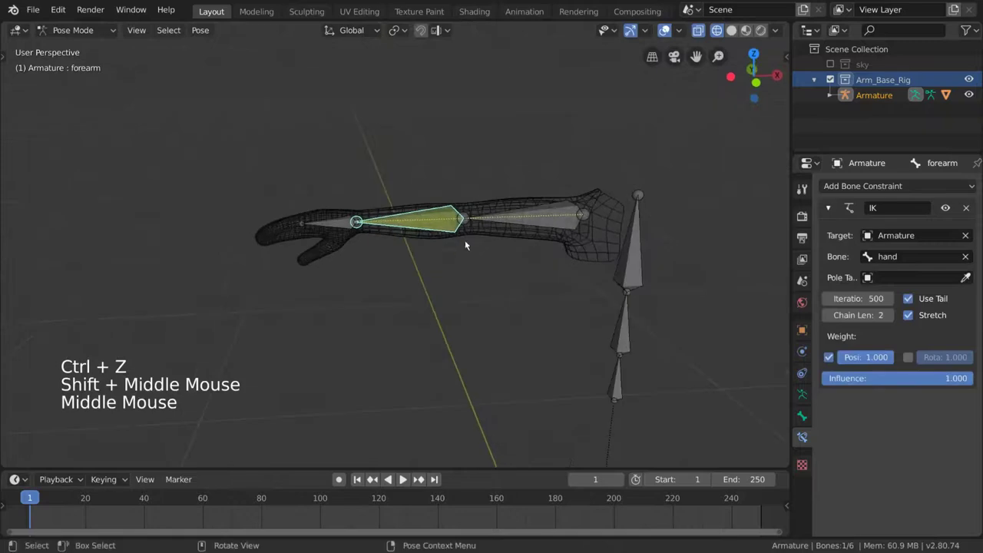
Drag the hand upward again, cancel, and start another hand drag with the two-bone chain following
{"action": "left_click", "coordinate": [338, 223]}
{"action": "mouse_move", "coordinate": [399, 232]}
{"action": "middle_mouse_down"}
{"action": "mouse_move", "coordinate": [407, 295]}
{"action": "mouse_move", "coordinate": [397, 232]}
{"action": "mouse_move", "coordinate": [371, 224]}
{"action": "middle_mouse_up"}
{"action": "key", "text": "g"}
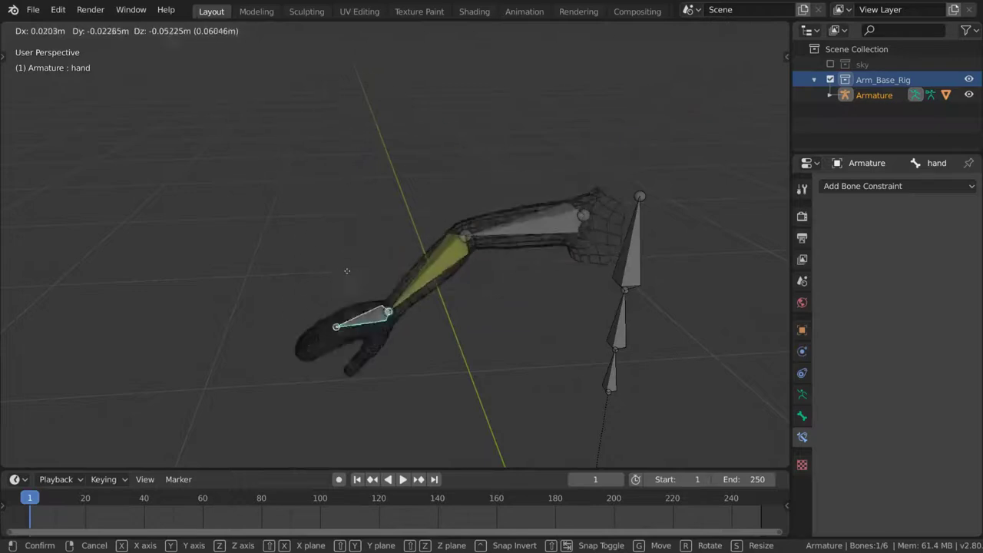
{"action": "right_click", "coordinate": [373, 204]}
{"action": "mouse_move", "coordinate": [373, 205]}
{"action": "middle_mouse_down"}
{"action": "mouse_move", "coordinate": [384, 307]}
{"action": "mouse_move", "coordinate": [409, 336]}
{"action": "mouse_move", "coordinate": [403, 330]}
{"action": "middle_mouse_up"}
{"action": "scroll", "coordinate": [388, 311], "scroll_direction": "down", "scroll_amount": 1}
{"action": "key", "text": "g"}
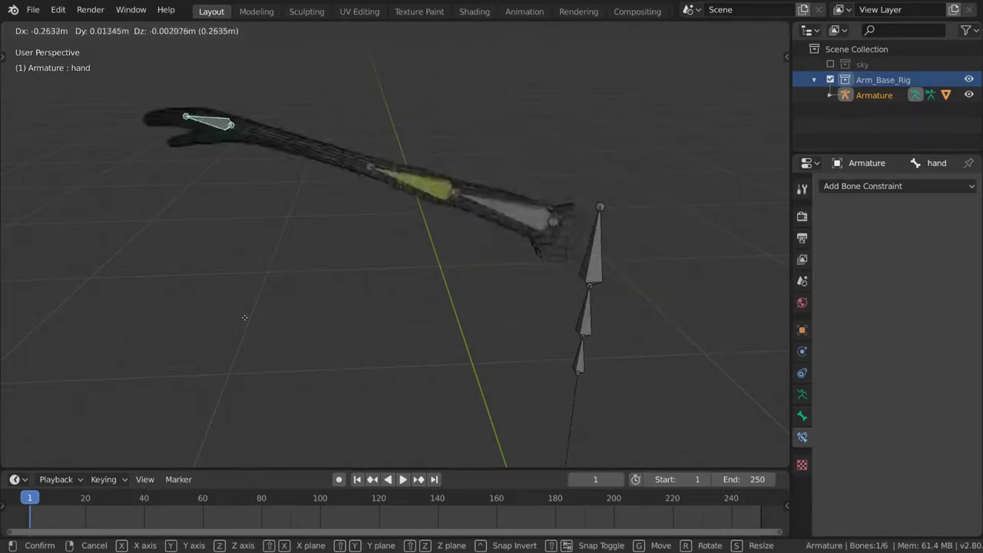
Confirm the hand test move, then undo it
{"action": "left_click", "coordinate": [332, 332]}
{"action": "middle_click_drag", "start_coordinate": [471, 279], "coordinate": [468, 310]}
{"action": "scroll", "coordinate": [461, 276], "scroll_direction": "up", "scroll_amount": 2}
{"action": "key", "text": "ctrl+z"}
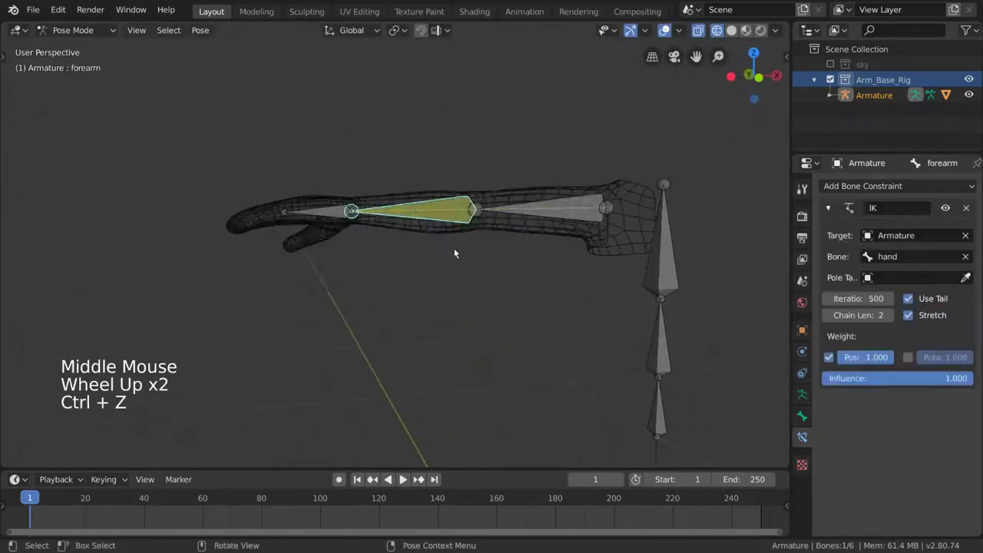
{"action": "middle_click_drag", "start_coordinate": [454, 255], "coordinate": [331, 227]}
{"action": "scroll", "coordinate": [330, 227], "scroll_direction": "up", "scroll_amount": 1}
In Edit Mode, clear the hand bone's parent with Alt+P, then return to Pose Mode
{"action": "key", "text": "Tab"}
{"action": "left_click", "coordinate": [313, 222]}
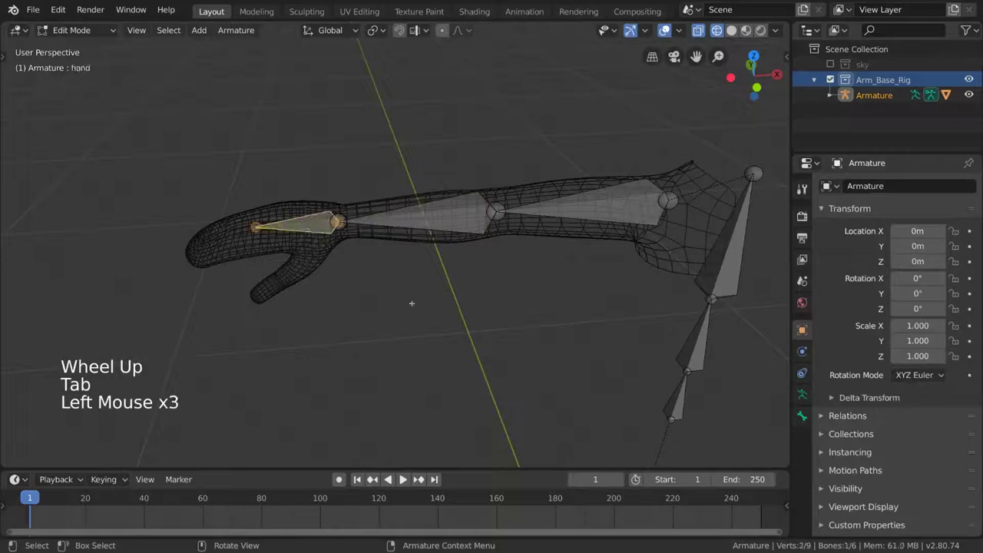
{"action": "key", "text": "alt+p"}
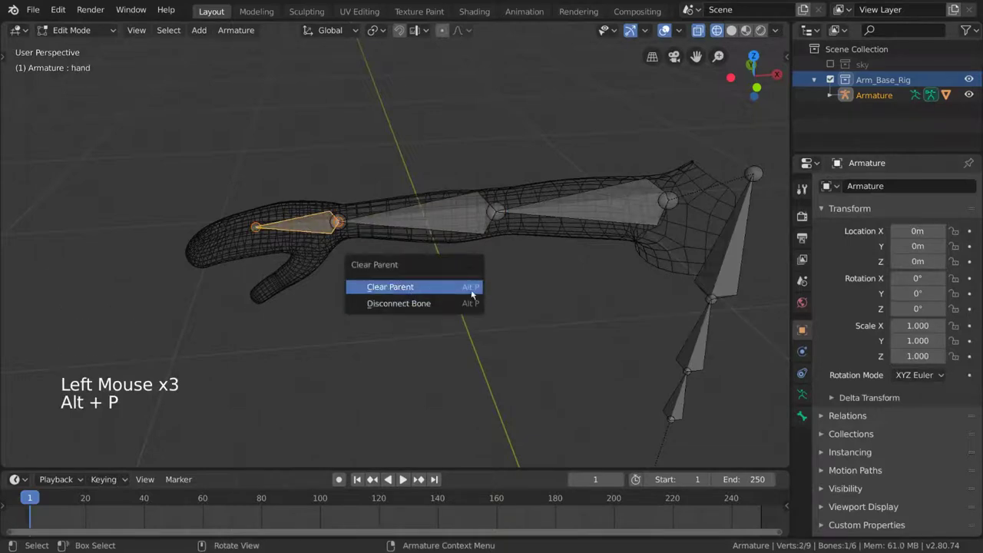
{"action": "left_click", "coordinate": [461, 289]}
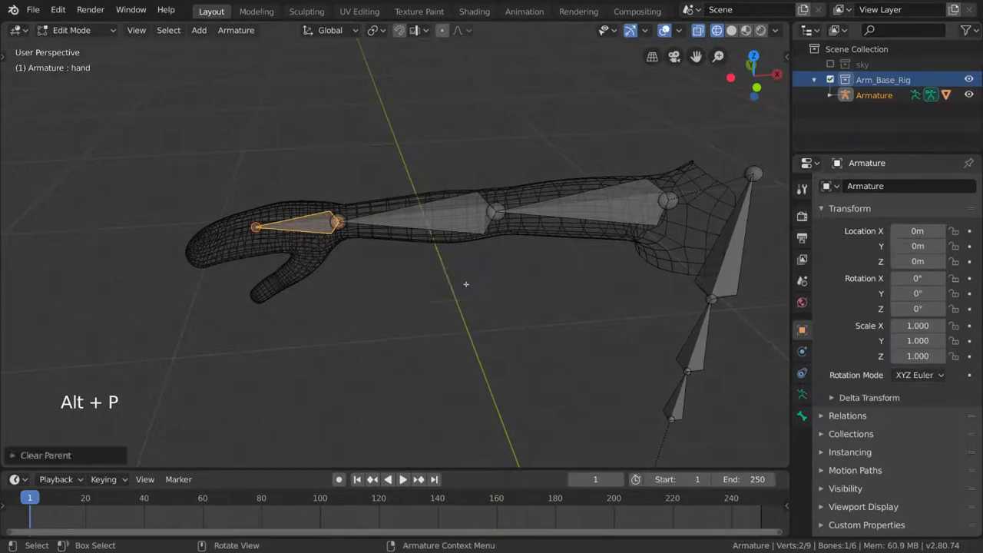
{"action": "key", "text": "Tab"}
Move the now unparented hand bone to a new position and switch to solid shading
{"action": "middle_click_drag", "start_coordinate": [364, 263], "coordinate": [367, 265]}
{"action": "key", "text": "g"}
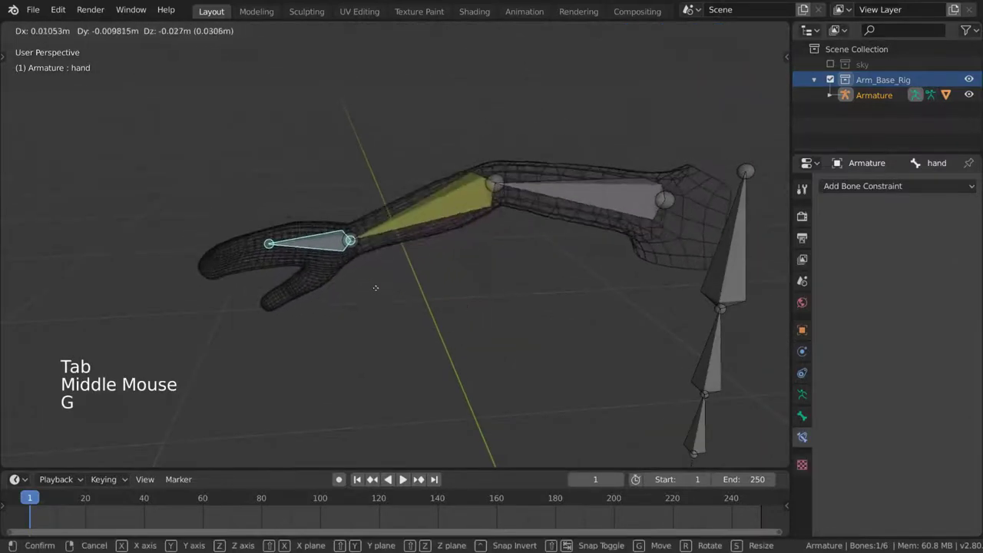
{"action": "left_click", "coordinate": [495, 273]}
{"action": "scroll", "coordinate": [496, 274], "scroll_direction": "down", "scroll_amount": 1}
{"action": "key", "text": "z"}
Drag the hand bone further to stretch the arm along with it
{"action": "mouse_move", "coordinate": [495, 273]}
{"action": "middle_mouse_down"}
{"action": "mouse_move", "coordinate": [549, 281]}
{"action": "mouse_move", "coordinate": [577, 257]}
{"action": "mouse_move", "coordinate": [491, 358]}
{"action": "middle_mouse_up"}
{"action": "scroll", "coordinate": [577, 256], "scroll_direction": "down", "scroll_amount": 1}
{"action": "key", "text": "g"}
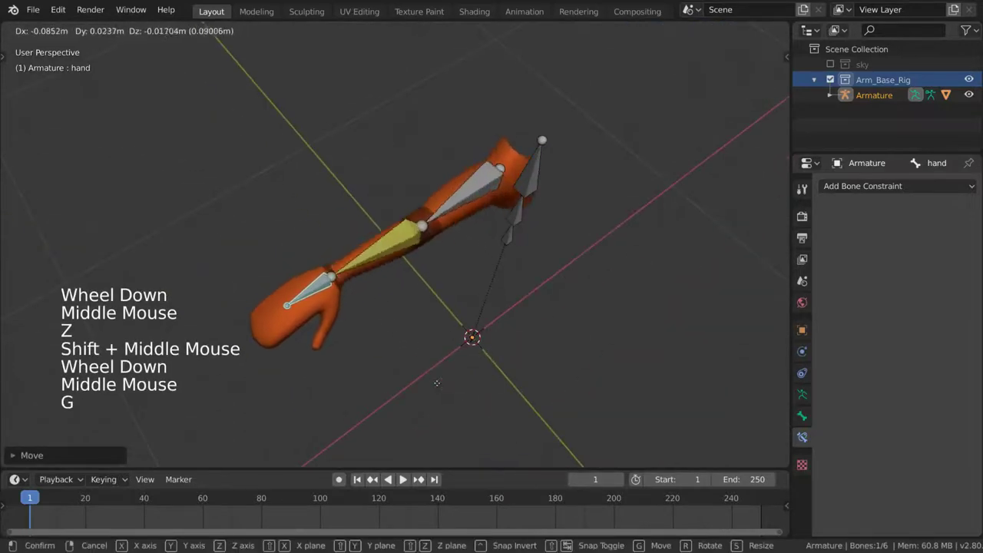
{"action": "left_click_drag", "start_coordinate": [454, 327], "coordinate": [509, 386]}
{"action": "left_click", "coordinate": [510, 386]}
{"action": "middle_click_drag", "start_coordinate": [510, 386], "coordinate": [446, 305]}
Try moving the hand bone, then clear its location with Alt+G so it returns to the arm
{"action": "key", "text": "g"}
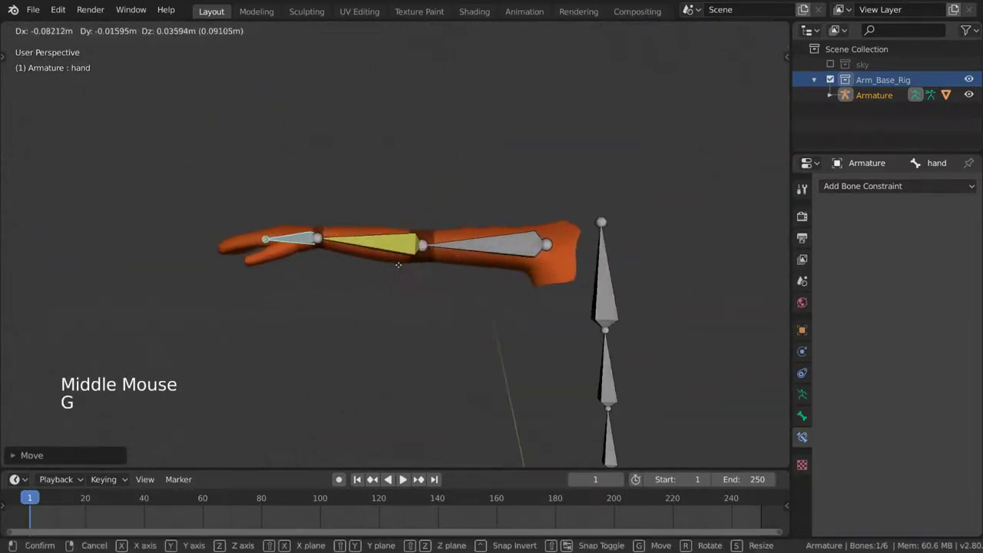
{"action": "left_click", "coordinate": [302, 255]}
{"action": "middle_click_drag", "start_coordinate": [302, 254], "coordinate": [338, 277]}
{"action": "scroll", "coordinate": [338, 277], "scroll_direction": "down", "scroll_amount": 1}
{"action": "mouse_move", "coordinate": [338, 276]}
{"action": "middle_mouse_down", "text": "shift"}
{"action": "mouse_move", "coordinate": [373, 294]}
{"action": "mouse_move", "coordinate": [507, 268]}
{"action": "mouse_move", "coordinate": [394, 228]}
{"action": "mouse_move", "coordinate": [438, 206]}
{"action": "mouse_move", "coordinate": [527, 225]}
{"action": "mouse_move", "coordinate": [492, 254]}
{"action": "middle_mouse_up", "text": "shift"}
{"action": "key", "text": "g"}
{"action": "left_click", "coordinate": [401, 231]}
{"action": "key", "text": "alt+g"}
{"action": "middle_click_drag", "start_coordinate": [492, 254], "coordinate": [460, 281]}
{"action": "key", "text": "g"}
{"action": "left_click", "coordinate": [471, 284]}
{"action": "scroll", "coordinate": [464, 250], "scroll_direction": "up", "scroll_amount": 3}
In Edit Mode, parent the hand bone to the forearm with Keep Offset
{"action": "key", "text": "Tab"}
{"action": "left_click", "coordinate": [469, 242], "text": "shift"}
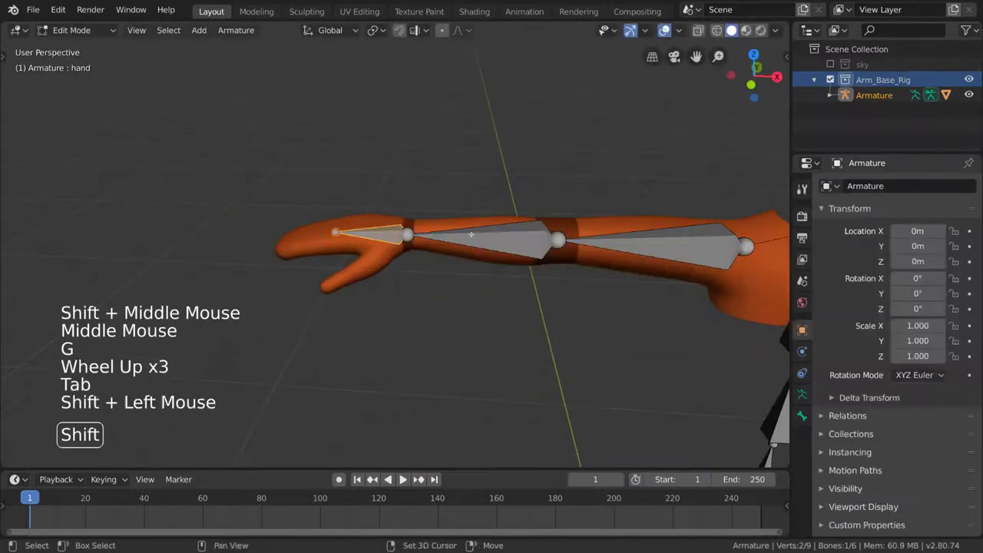
{"action": "key", "text": "ctrl+p"}
{"action": "left_click", "coordinate": [475, 232]}
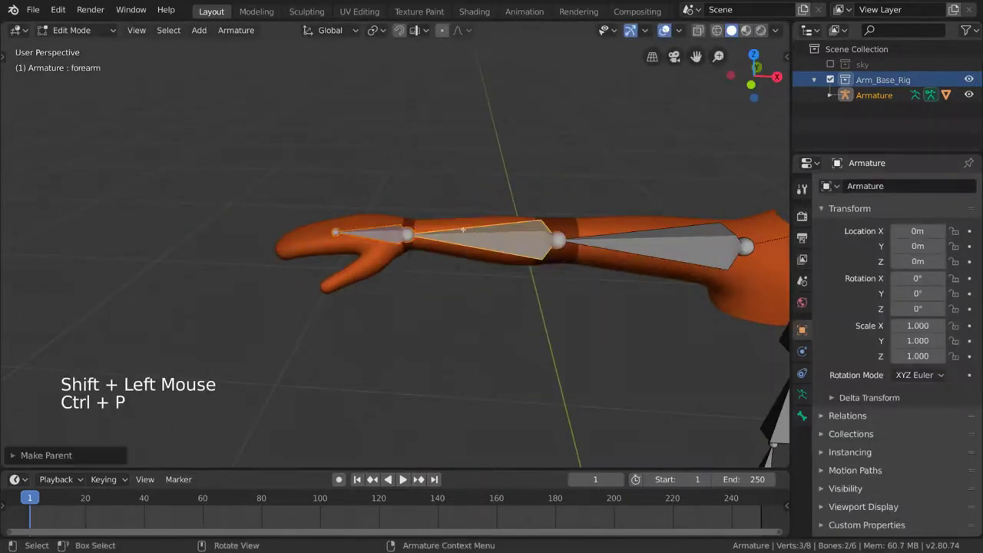
Duplicate the hand bone in place as hand.001 and clear the copy's parent
{"action": "left_click", "coordinate": [372, 235]}
{"action": "middle_click_drag", "start_coordinate": [372, 235], "coordinate": [361, 200]}
{"action": "key", "text": "shift+d"}
{"action": "right_click", "coordinate": [413, 164]}
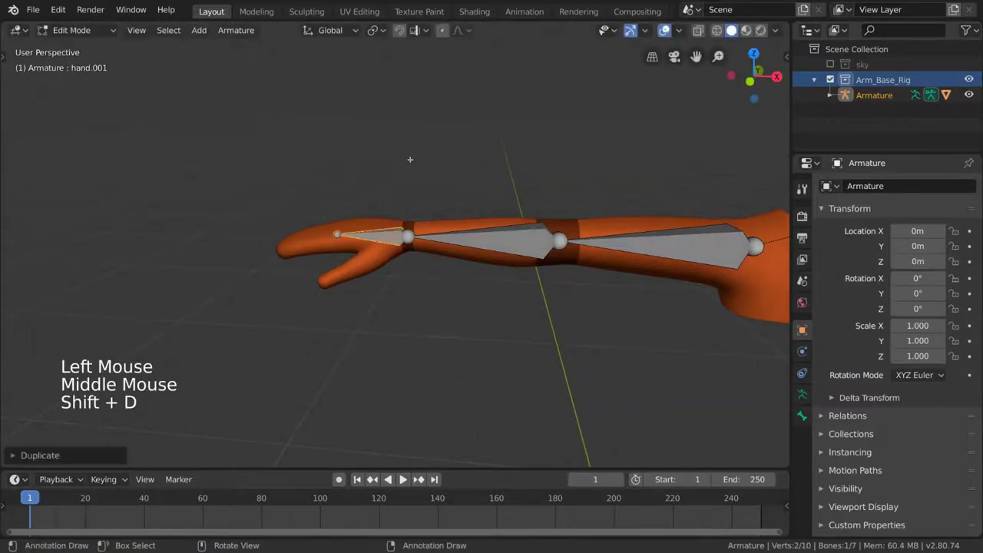
{"action": "key", "text": "alt+p"}
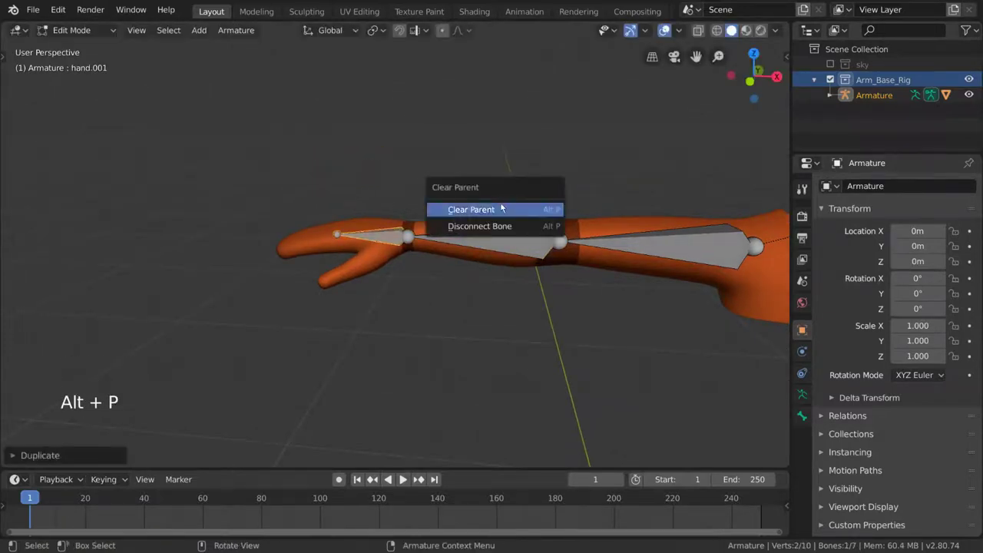
{"action": "left_click", "coordinate": [461, 209]}
{"action": "key", "text": "Tab"}
{"action": "mouse_move", "coordinate": [594, 280]}
{"action": "middle_mouse_down", "text": "shift"}
{"action": "mouse_move", "coordinate": [518, 250]}
{"action": "mouse_move", "coordinate": [477, 256]}
{"action": "middle_mouse_up", "text": "shift"}
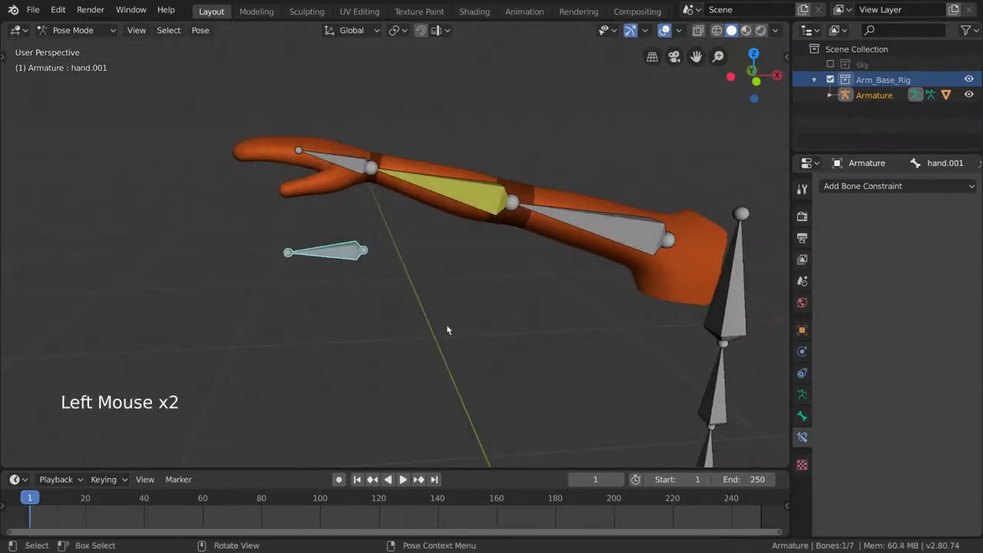
Rename hand.001 to hand_IK and set the forearm's IK constraint Bone field to hand_IK
{"action": "left_click", "coordinate": [803, 414]}
{"action": "type", "text": "hand_IK"}
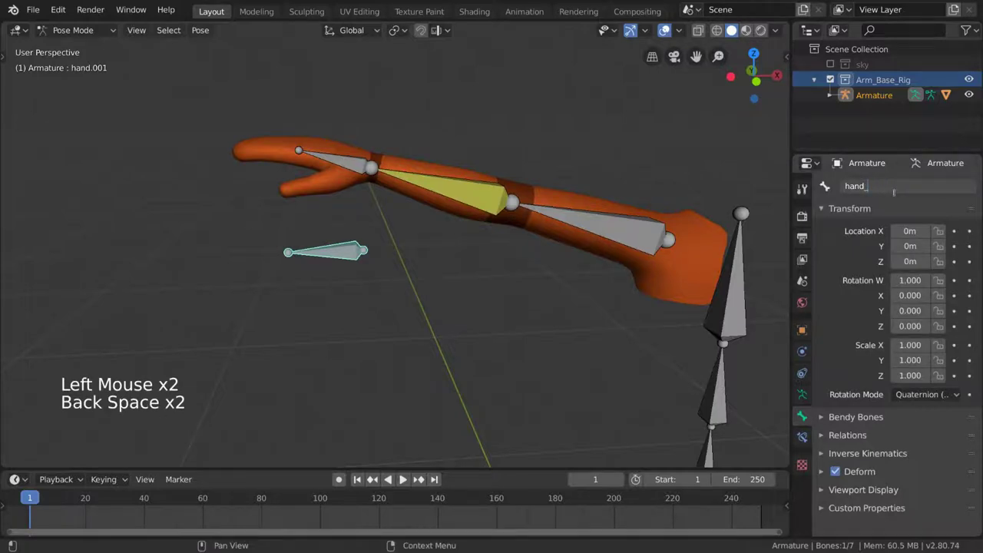
{"action": "middle_click_drag", "start_coordinate": [353, 263], "coordinate": [334, 268]}
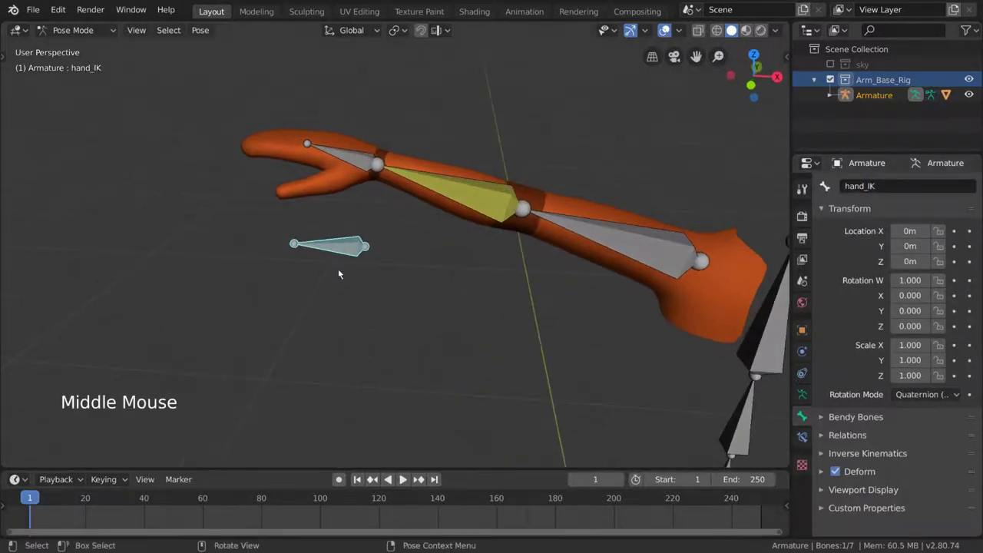
{"action": "left_click", "coordinate": [427, 185]}
{"action": "middle_click_drag", "start_coordinate": [483, 232], "coordinate": [507, 217]}
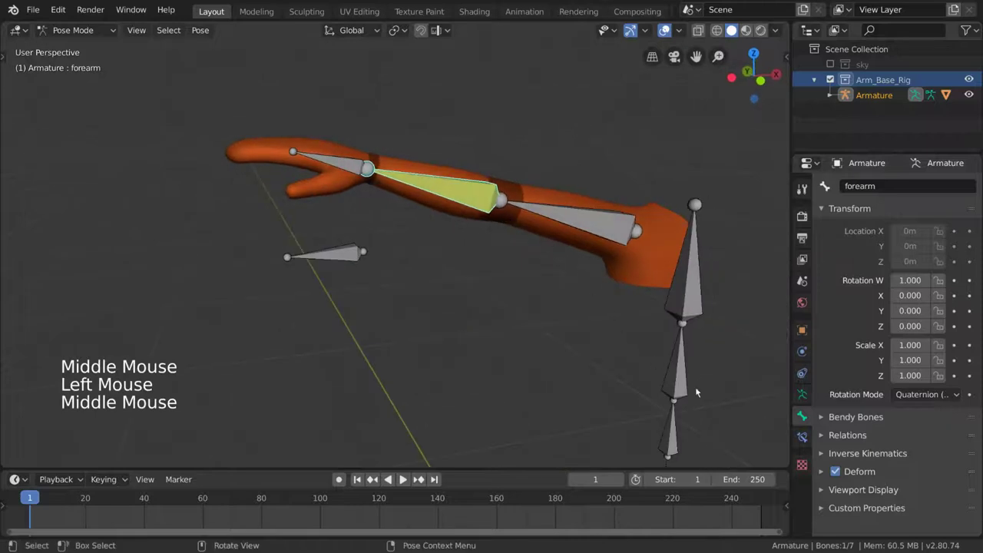
{"action": "left_click", "coordinate": [802, 436]}
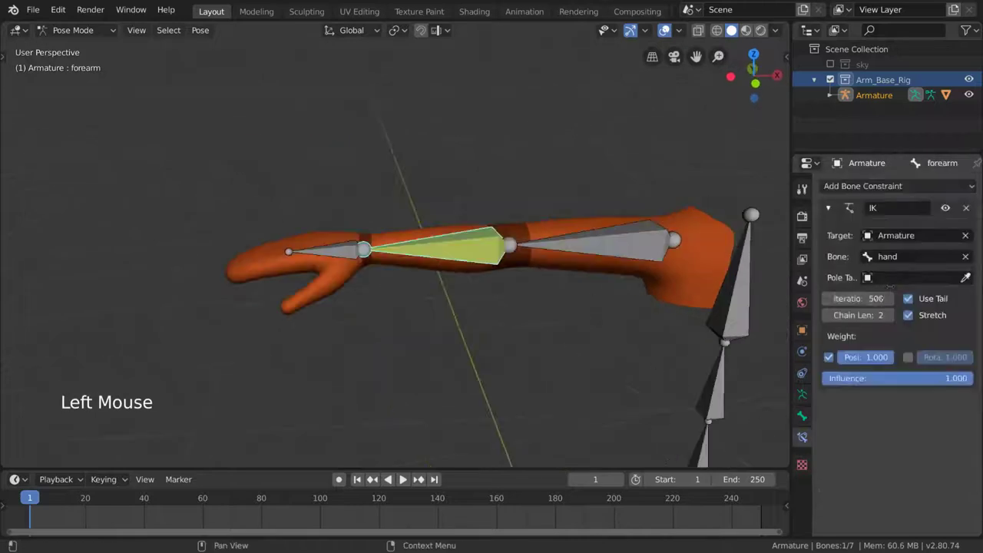
{"action": "left_click", "coordinate": [924, 253]}
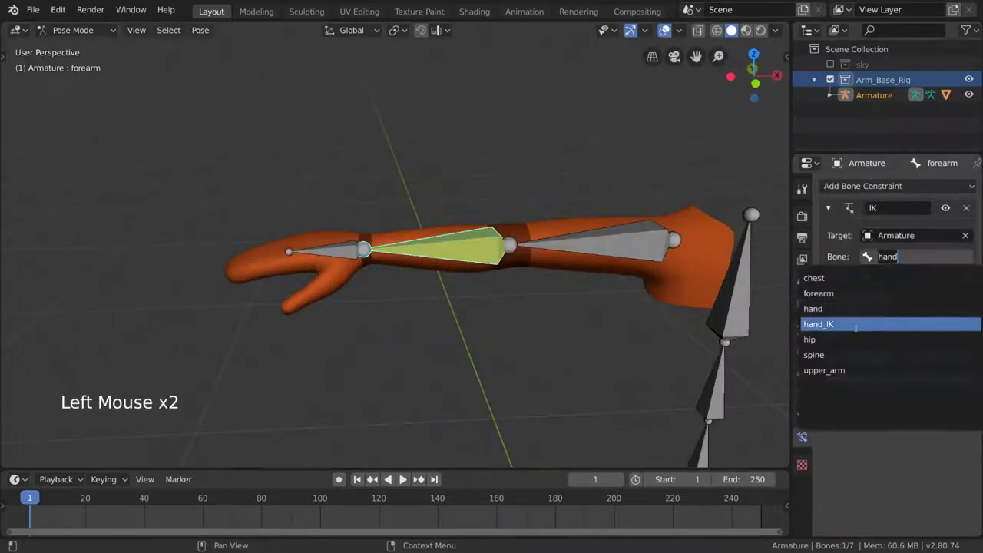
{"action": "left_click", "coordinate": [862, 328]}
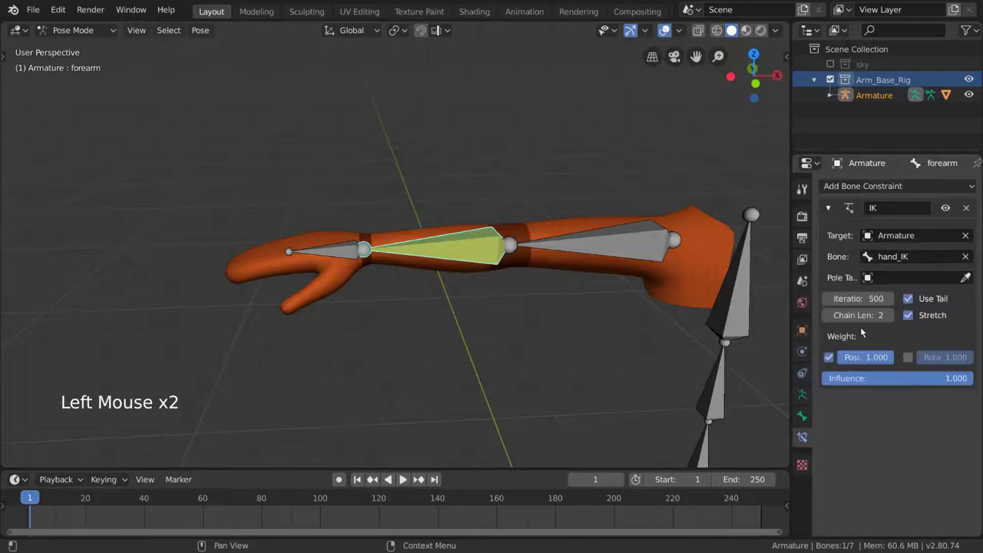
Select hand_IK in wireframe view and move it to confirm the arm follows
{"action": "middle_click_drag", "start_coordinate": [331, 251], "coordinate": [361, 222]}
{"action": "key", "text": "z"}
{"action": "left_click", "coordinate": [338, 252]}
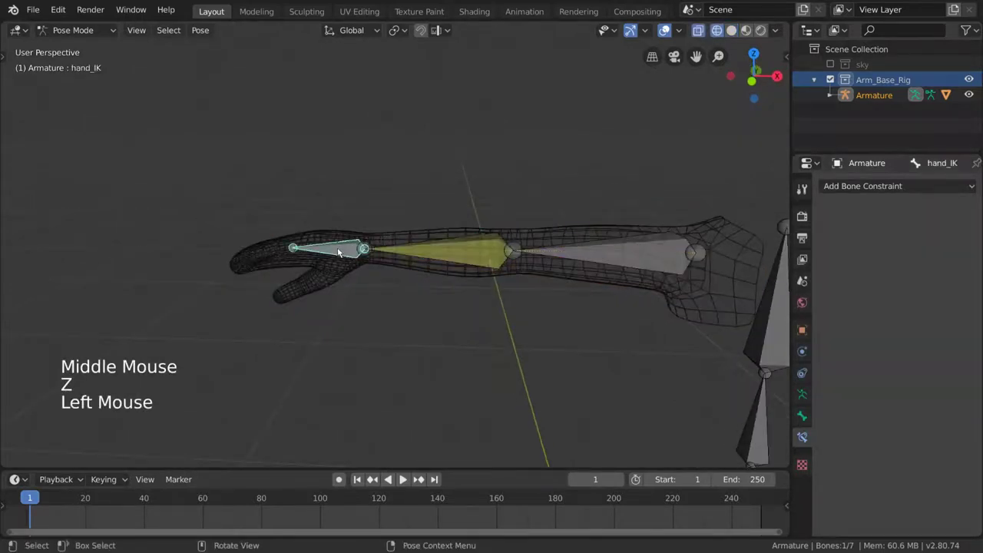
{"action": "middle_click_drag", "start_coordinate": [89, 77], "coordinate": [115, 92]}
{"action": "key", "text": "g"}
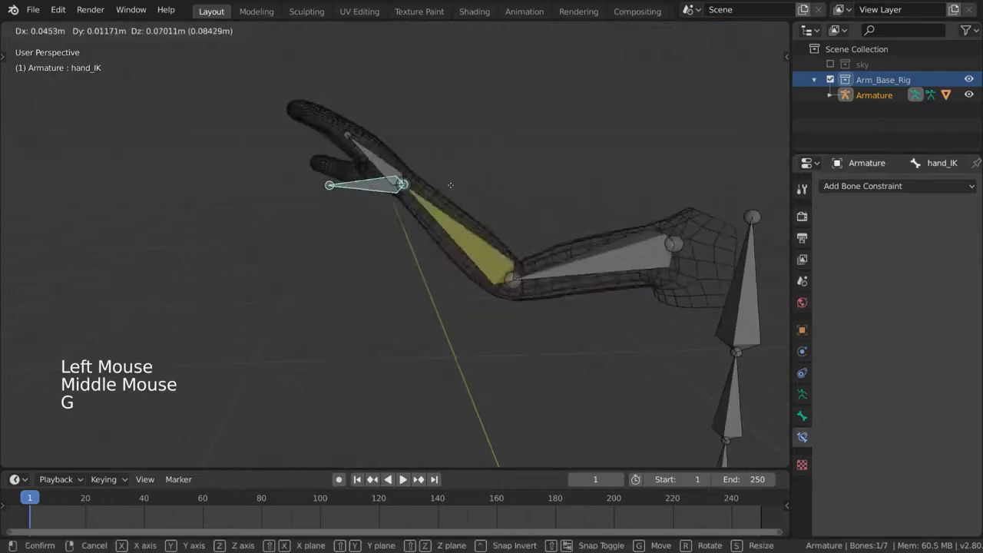
{"action": "left_click", "coordinate": [499, 266]}
{"action": "key", "text": "z"}
{"action": "middle_click_drag", "start_coordinate": [510, 242], "coordinate": [547, 278]}
{"action": "key", "text": "g"}
{"action": "left_click", "coordinate": [323, 289]}
Drag hand_IK to several more positions, bending and straightening the arm
{"action": "middle_click_drag", "start_coordinate": [323, 289], "coordinate": [402, 217]}
{"action": "key", "text": "g"}
{"action": "left_click", "coordinate": [243, 239]}
{"action": "middle_click_drag", "start_coordinate": [243, 239], "coordinate": [303, 308]}
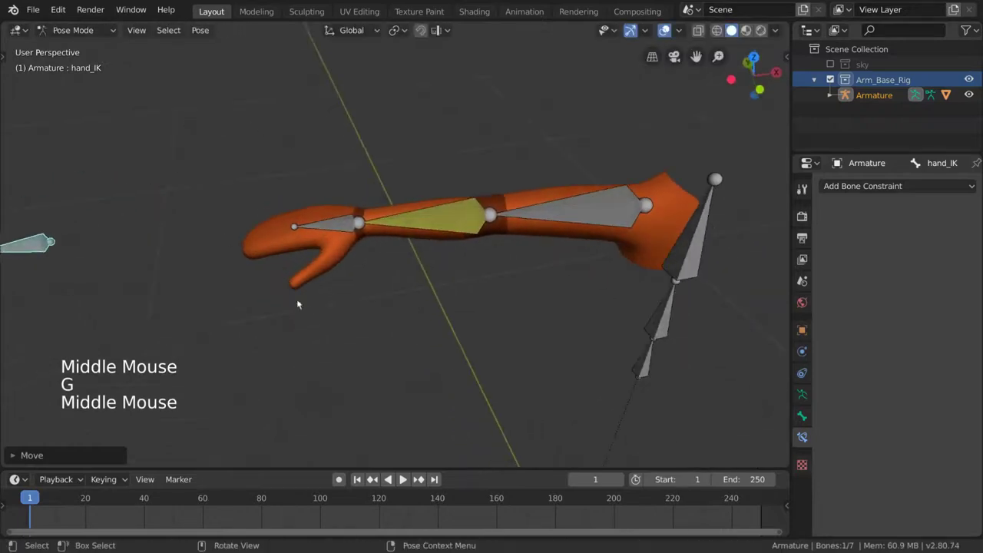
{"action": "key", "text": "g"}
{"action": "left_click", "coordinate": [510, 271]}
{"action": "middle_click_drag", "start_coordinate": [510, 271], "coordinate": [369, 253]}
{"action": "key", "text": "g"}
{"action": "left_click", "coordinate": [282, 209]}
{"action": "middle_click_drag", "start_coordinate": [283, 208], "coordinate": [400, 252]}
{"action": "key", "text": "g"}
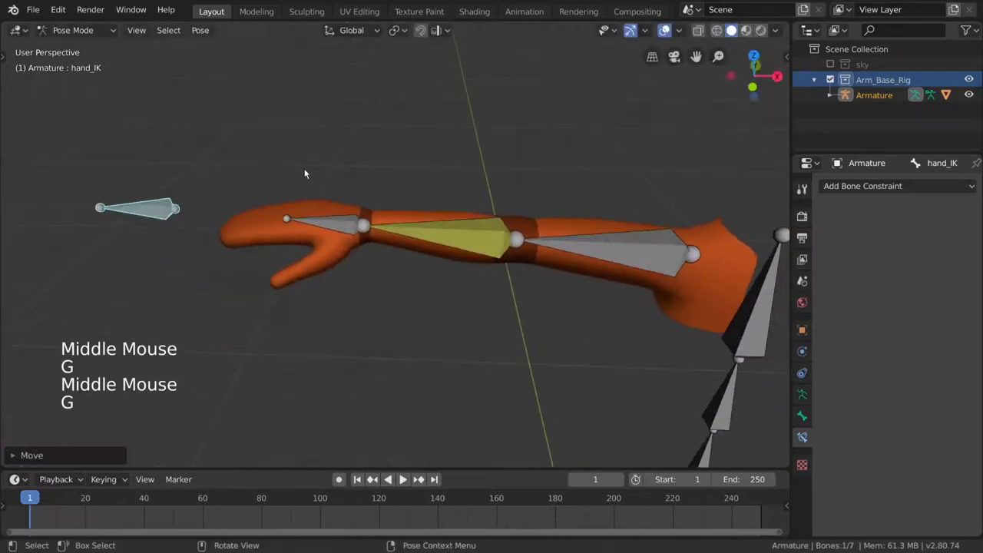
{"action": "left_click", "coordinate": [304, 168]}
{"action": "mouse_move", "coordinate": [304, 168]}
{"action": "middle_mouse_down"}
{"action": "mouse_move", "coordinate": [366, 260]}
{"action": "mouse_move", "coordinate": [399, 253]}
{"action": "mouse_move", "coordinate": [439, 263]}
{"action": "middle_mouse_up"}
Place hand_IK just past the fingertips and clear its rotation with Alt+R
{"action": "key", "text": "g"}
{"action": "scroll", "coordinate": [399, 253], "scroll_direction": "down", "scroll_amount": 1}
{"action": "key", "text": "r"}
{"action": "key", "text": "r"}
{"action": "left_click", "coordinate": [233, 232]}
{"action": "key", "text": "g"}
{"action": "mouse_move", "coordinate": [265, 258]}
{"action": "middle_mouse_down"}
{"action": "mouse_move", "coordinate": [344, 300]}
{"action": "mouse_move", "coordinate": [356, 277]}
{"action": "mouse_move", "coordinate": [276, 280]}
{"action": "mouse_move", "coordinate": [346, 259]}
{"action": "middle_mouse_up"}
{"action": "key", "text": "r"}
{"action": "key", "text": "alt+r"}
Give the hand bone a Copy Rotation constraint targeting the Armature's hand_IK bone
{"action": "left_click", "coordinate": [346, 259]}
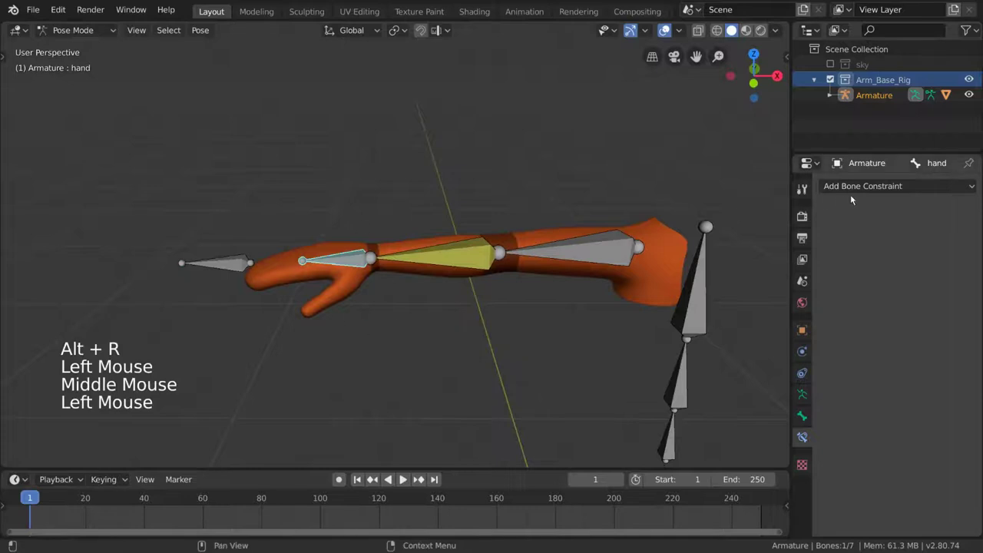
{"action": "left_click", "coordinate": [880, 186]}
{"action": "left_click", "coordinate": [732, 237]}
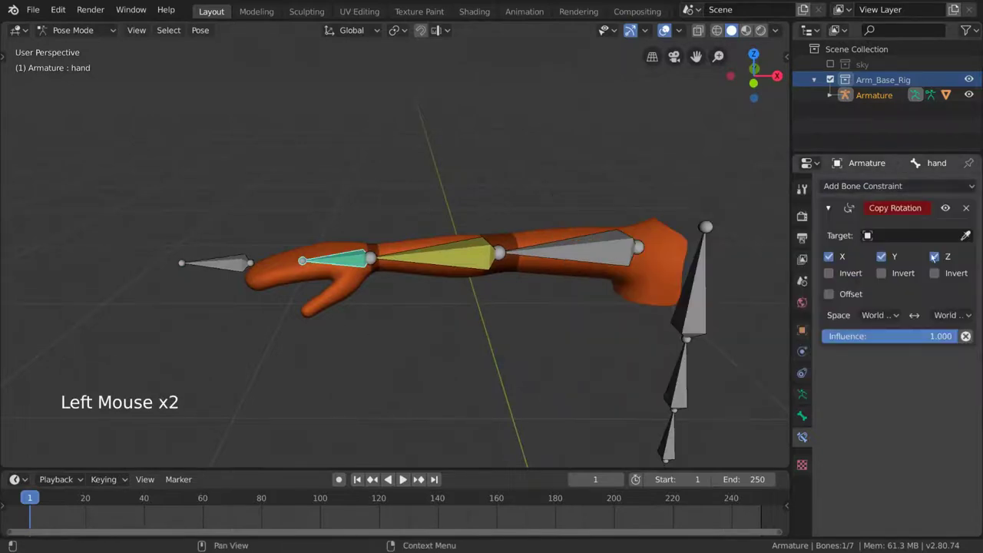
{"action": "left_click", "coordinate": [332, 256]}
{"action": "left_click", "coordinate": [914, 256]}
{"action": "left_click", "coordinate": [838, 325]}
Reposition hand_IK in Edit Mode to overlay the hand, then return to Pose Mode
{"action": "left_click", "coordinate": [235, 259]}
{"action": "key", "text": "g"}
{"action": "key", "text": "Tab"}
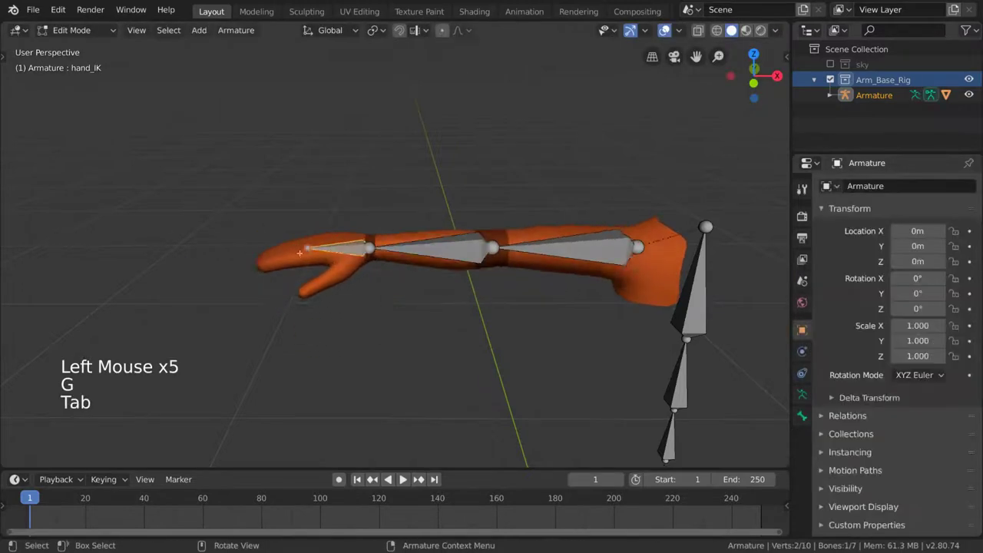
{"action": "key", "text": "c"}
{"action": "key", "text": "ctrl+z"}
{"action": "key", "text": "g"}
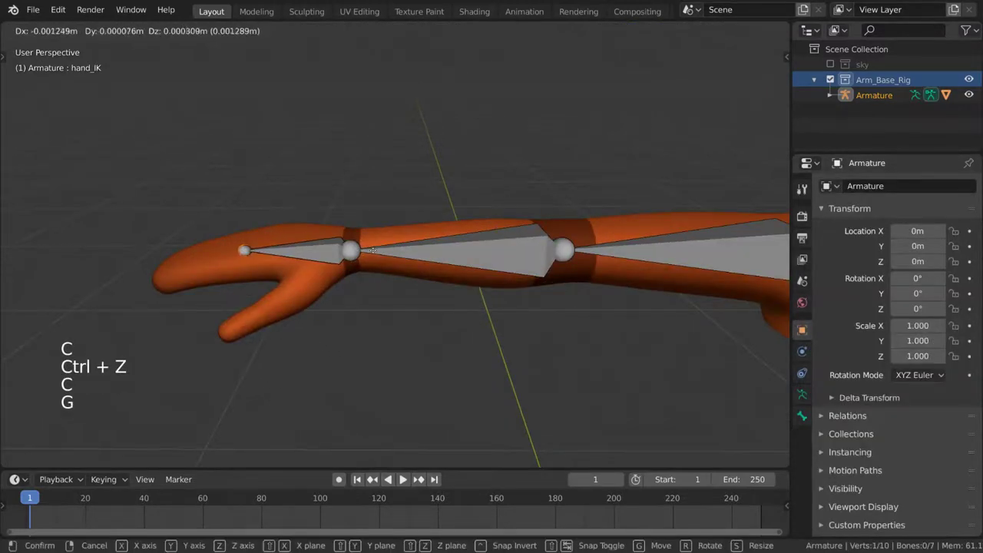
{"action": "scroll", "coordinate": [298, 251], "scroll_direction": "down", "scroll_amount": 4}
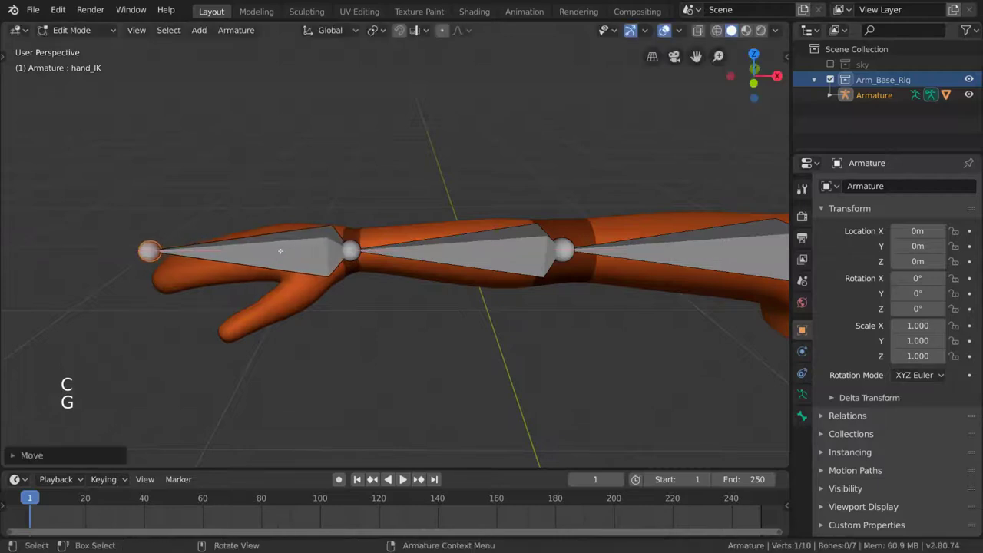
{"action": "key", "text": "Tab"}
{"action": "scroll", "coordinate": [338, 248], "scroll_direction": "up", "scroll_amount": 1}
{"action": "middle_click_drag", "start_coordinate": [338, 248], "coordinate": [333, 236]}
Move hand_IK to bend the arm at the elbow, clearing the pose with Alt+G between tries
{"action": "left_click", "coordinate": [268, 279]}
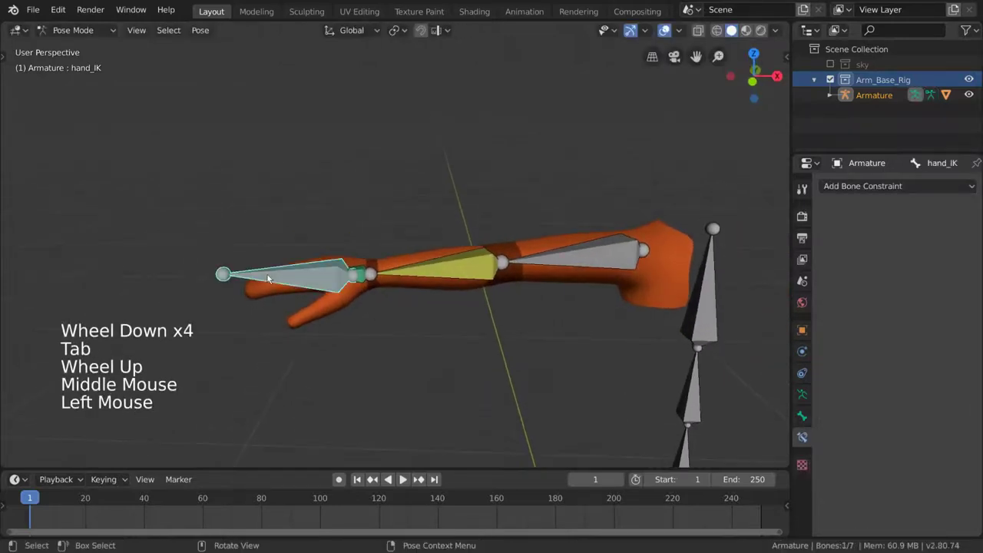
{"action": "key", "text": "g"}
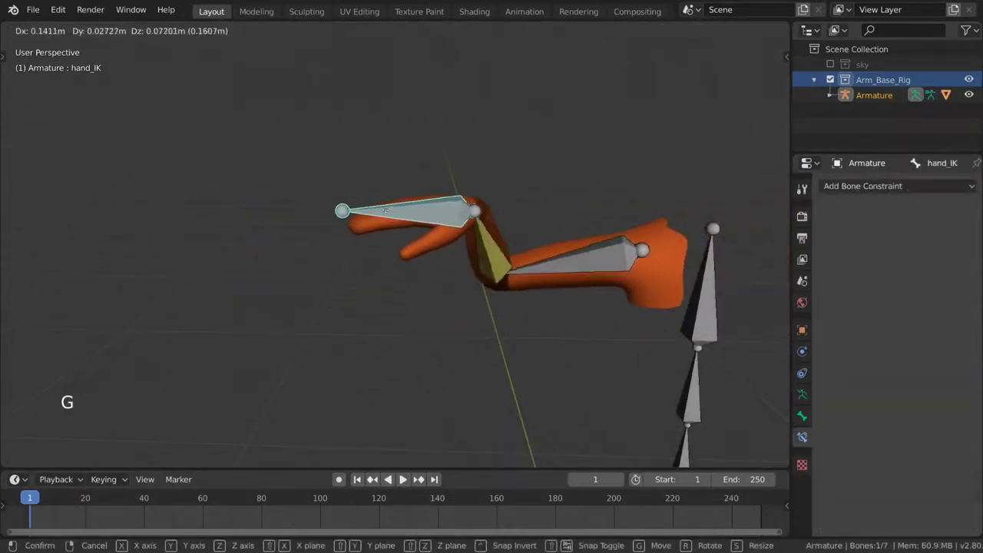
{"action": "left_click", "coordinate": [452, 231]}
{"action": "mouse_move", "coordinate": [451, 230]}
{"action": "middle_mouse_down"}
{"action": "mouse_move", "coordinate": [517, 272]}
{"action": "mouse_move", "coordinate": [460, 235]}
{"action": "mouse_move", "coordinate": [444, 264]}
{"action": "middle_mouse_up"}
{"action": "key", "text": "alt+g"}
{"action": "key", "text": "g"}
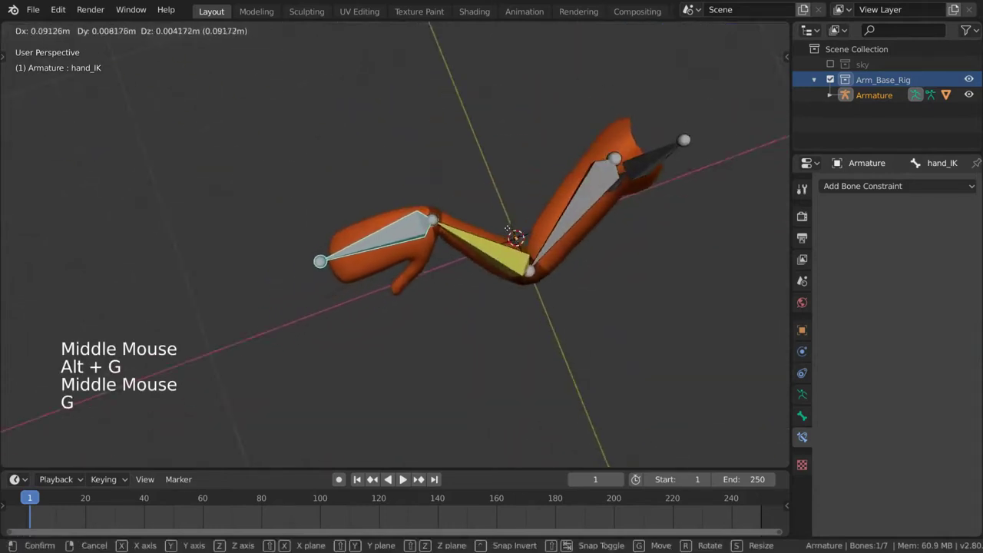
{"action": "left_click", "coordinate": [505, 194]}
{"action": "mouse_move", "coordinate": [504, 194]}
{"action": "middle_mouse_down"}
{"action": "mouse_move", "coordinate": [476, 146]}
{"action": "mouse_move", "coordinate": [473, 109]}
{"action": "mouse_move", "coordinate": [527, 125]}
{"action": "mouse_move", "coordinate": [572, 185]}
{"action": "mouse_move", "coordinate": [586, 149]}
{"action": "mouse_move", "coordinate": [549, 158]}
{"action": "mouse_move", "coordinate": [520, 208]}
{"action": "middle_mouse_up"}
{"action": "key", "text": "alt+g"}
Bend the arm once more, reset it to rest pose, and select the forearm
{"action": "key", "text": "g"}
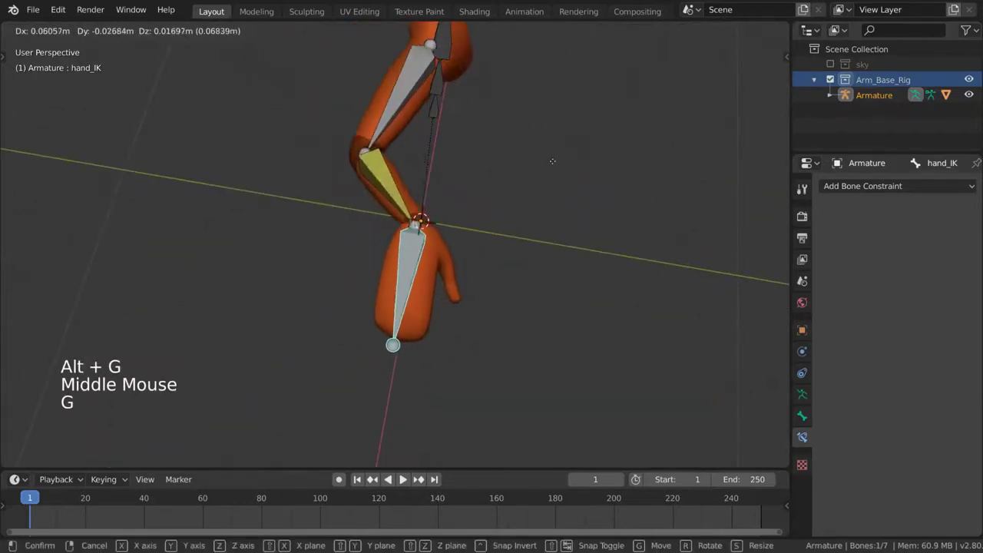
{"action": "left_click", "coordinate": [530, 154]}
{"action": "mouse_move", "coordinate": [530, 154]}
{"action": "middle_mouse_down", "text": "shift"}
{"action": "mouse_move", "coordinate": [534, 243]}
{"action": "mouse_move", "coordinate": [514, 215]}
{"action": "mouse_move", "coordinate": [533, 209]}
{"action": "mouse_move", "coordinate": [430, 230]}
{"action": "middle_mouse_up", "text": "shift"}
{"action": "key", "text": "g"}
{"action": "left_click", "coordinate": [549, 214]}
{"action": "key", "text": "alt+g"}
{"action": "left_click", "coordinate": [384, 260]}
{"action": "mouse_move", "coordinate": [383, 260]}
{"action": "middle_mouse_down"}
{"action": "mouse_move", "coordinate": [389, 238]}
{"action": "mouse_move", "coordinate": [484, 220]}
{"action": "mouse_move", "coordinate": [529, 232]}
{"action": "middle_mouse_up"}
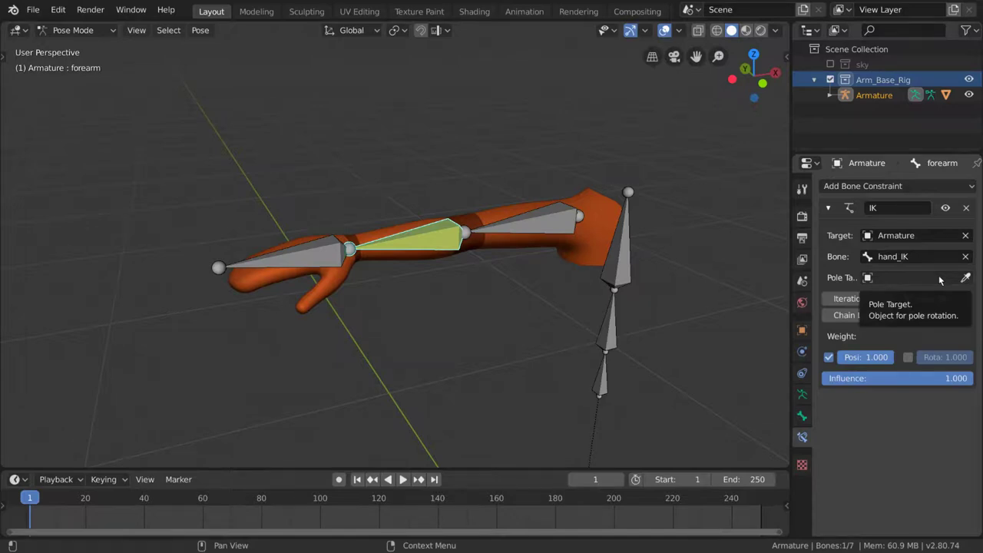
Test-bend the arm by moving hand_IK, then reset it straight with Alt+G
{"action": "mouse_move", "coordinate": [692, 291]}
{"action": "middle_mouse_down"}
{"action": "mouse_move", "coordinate": [599, 266]}
{"action": "mouse_move", "coordinate": [315, 278]}
{"action": "mouse_move", "coordinate": [482, 230]}
{"action": "mouse_move", "coordinate": [446, 220]}
{"action": "mouse_move", "coordinate": [486, 244]}
{"action": "mouse_move", "coordinate": [471, 258]}
{"action": "mouse_move", "coordinate": [428, 255]}
{"action": "mouse_move", "coordinate": [409, 302]}
{"action": "middle_mouse_up"}
{"action": "left_click", "coordinate": [311, 249]}
{"action": "key", "text": "g"}
{"action": "left_click", "coordinate": [338, 280]}
{"action": "key", "text": "g"}
{"action": "left_click", "coordinate": [500, 235]}
{"action": "scroll", "coordinate": [461, 220], "scroll_direction": "down", "scroll_amount": 3}
{"action": "scroll", "coordinate": [487, 235], "scroll_direction": "up", "scroll_amount": 3}
{"action": "key", "text": "alt+g"}
In Edit Mode, duplicate hand_IK, lift the copy above the arm and rotate it 90°
{"action": "key", "text": "Tab"}
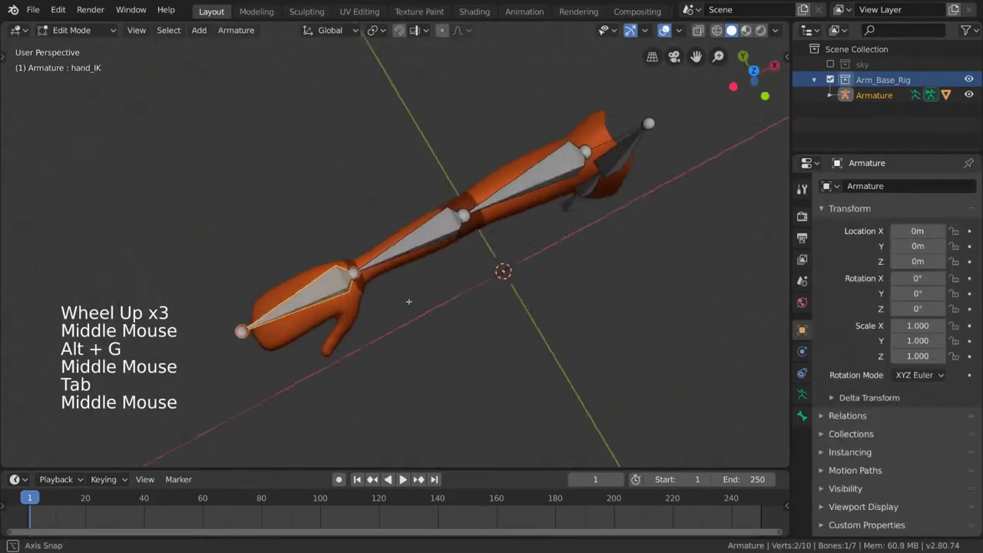
{"action": "key", "text": "shift+d"}
{"action": "key", "text": "shift+z"}
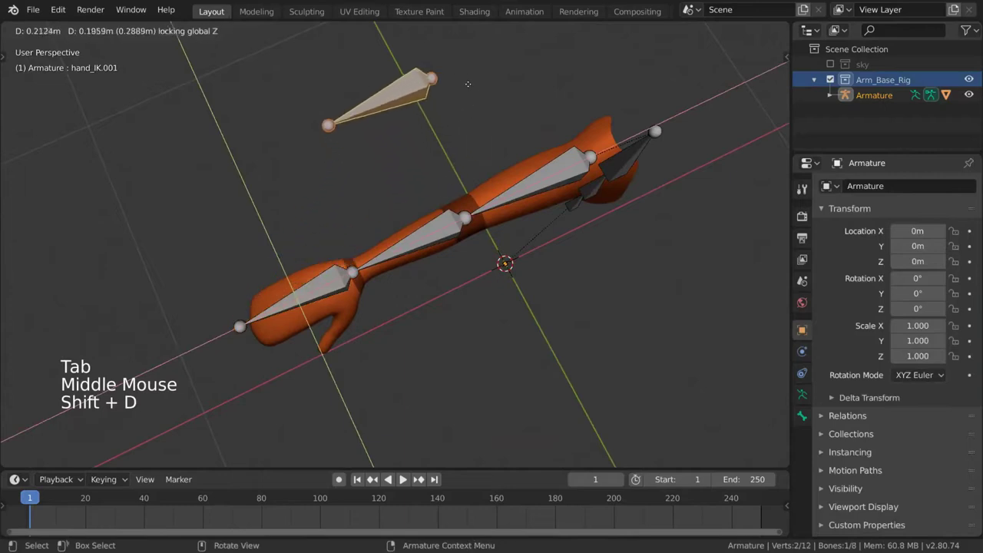
{"action": "left_click", "coordinate": [462, 79]}
{"action": "middle_click_drag", "start_coordinate": [462, 79], "coordinate": [450, 138], "text": "shift"}
{"action": "key", "text": "r"}
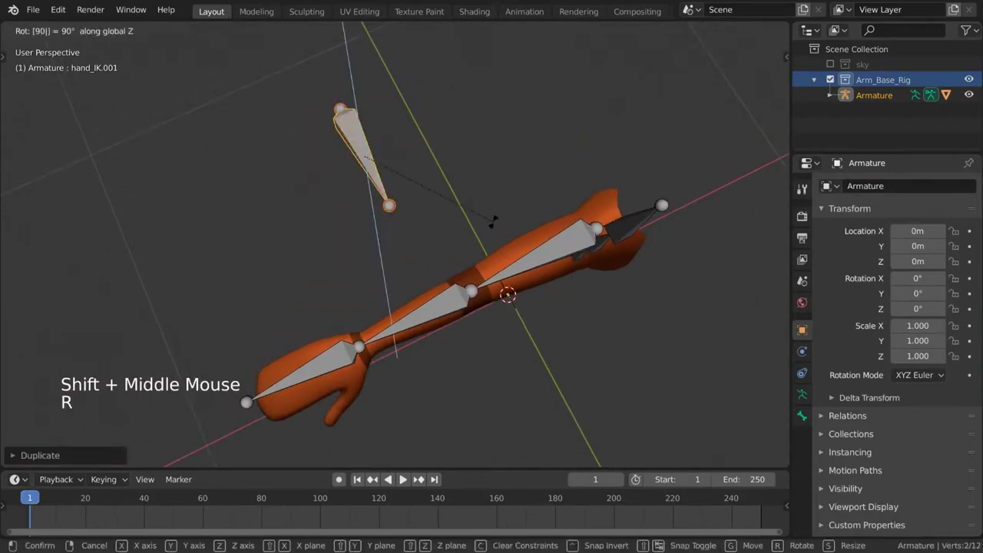
{"action": "left_click", "coordinate": [494, 220]}
Move the duplicated bone along X until it sits above the elbow
{"action": "mouse_move", "coordinate": [487, 241]}
{"action": "middle_mouse_down"}
{"action": "mouse_move", "coordinate": [471, 252]}
{"action": "mouse_move", "coordinate": [460, 231]}
{"action": "mouse_move", "coordinate": [644, 282]}
{"action": "mouse_move", "coordinate": [522, 254]}
{"action": "middle_mouse_up"}
{"action": "key", "text": "g"}
{"action": "key", "text": "x"}
{"action": "left_click", "coordinate": [486, 260]}
{"action": "key", "text": "g"}
{"action": "left_click", "coordinate": [461, 230]}
{"action": "scroll", "coordinate": [584, 269], "scroll_direction": "down", "scroll_amount": 1}
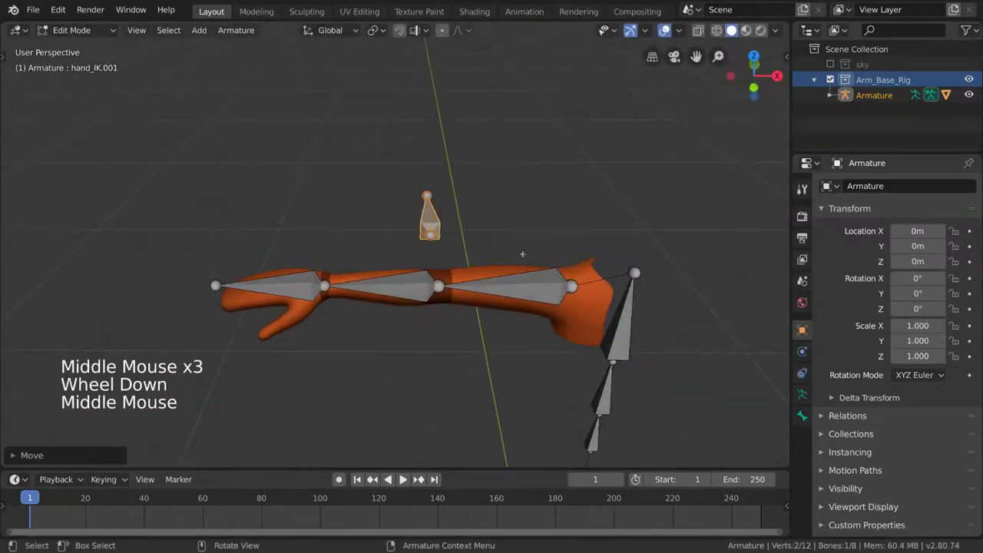
Rename the new bone elbow_target and return to Pose Mode
{"action": "left_click", "coordinate": [802, 416]}
{"action": "left_click", "coordinate": [910, 186]}
{"action": "type", "text": "elbow_target"}
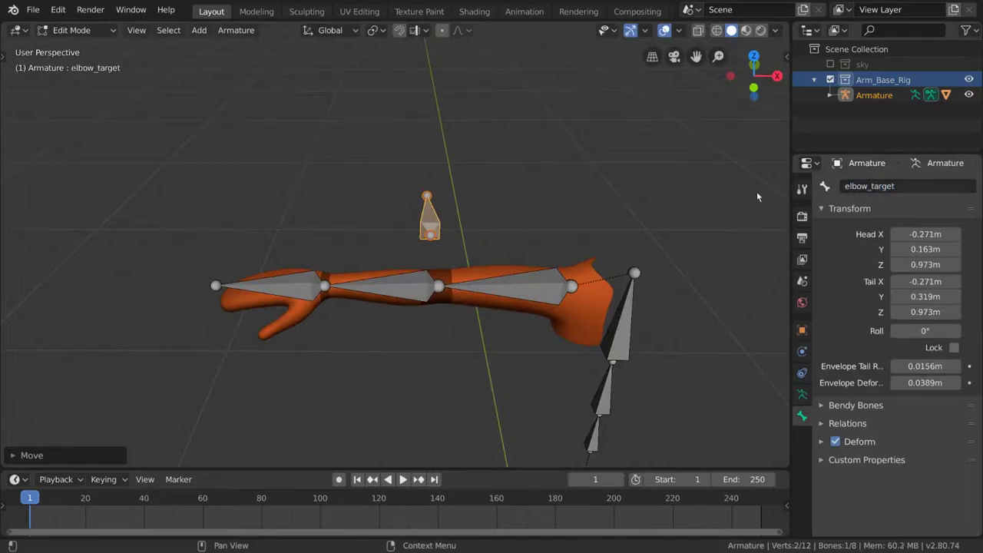
{"action": "middle_click_drag", "start_coordinate": [756, 191], "coordinate": [527, 292]}
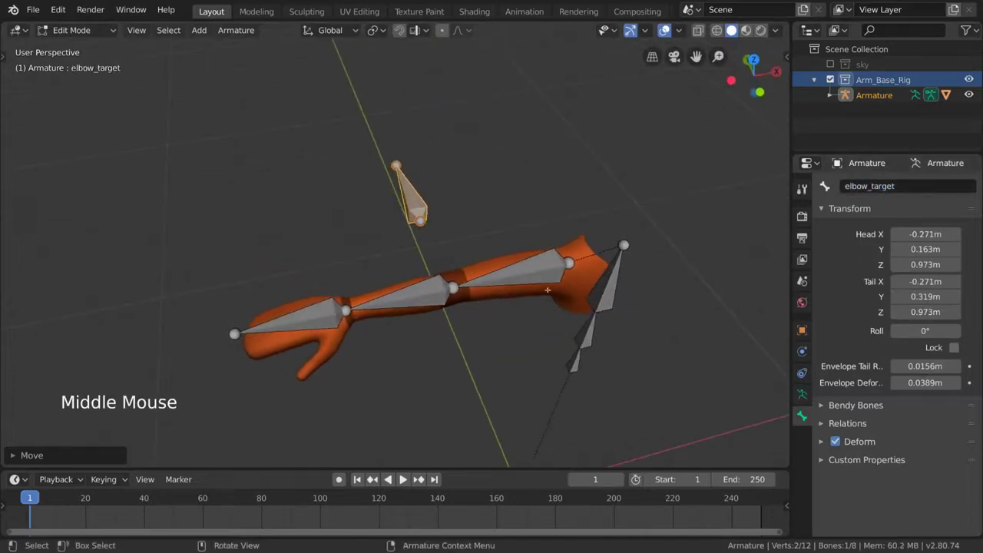
{"action": "middle_click_drag", "start_coordinate": [453, 305], "coordinate": [470, 315]}
{"action": "key", "text": "Tab"}
Set the forearm IK's pole target to the Armature with pole bone elbow_target
{"action": "left_click", "coordinate": [804, 436]}
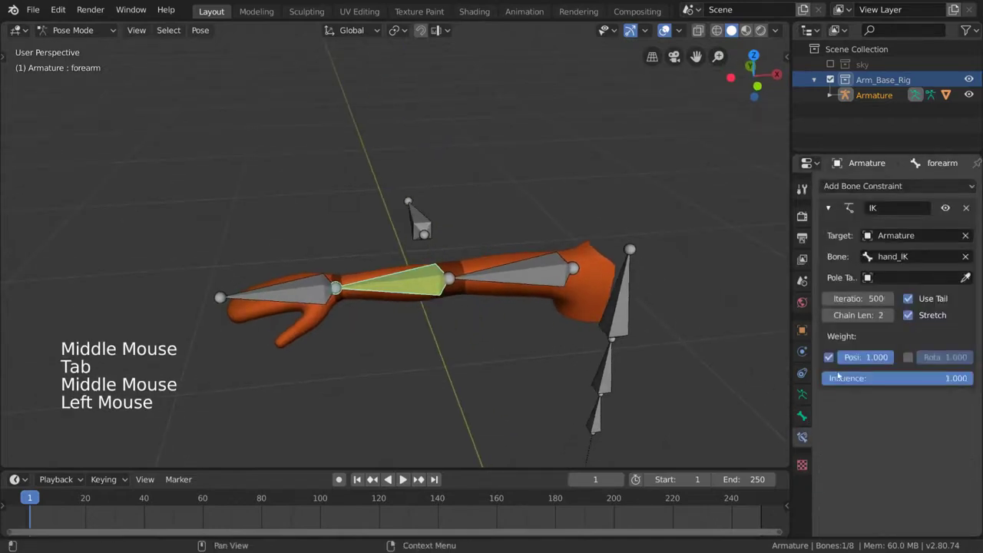
{"action": "left_click", "coordinate": [924, 275]}
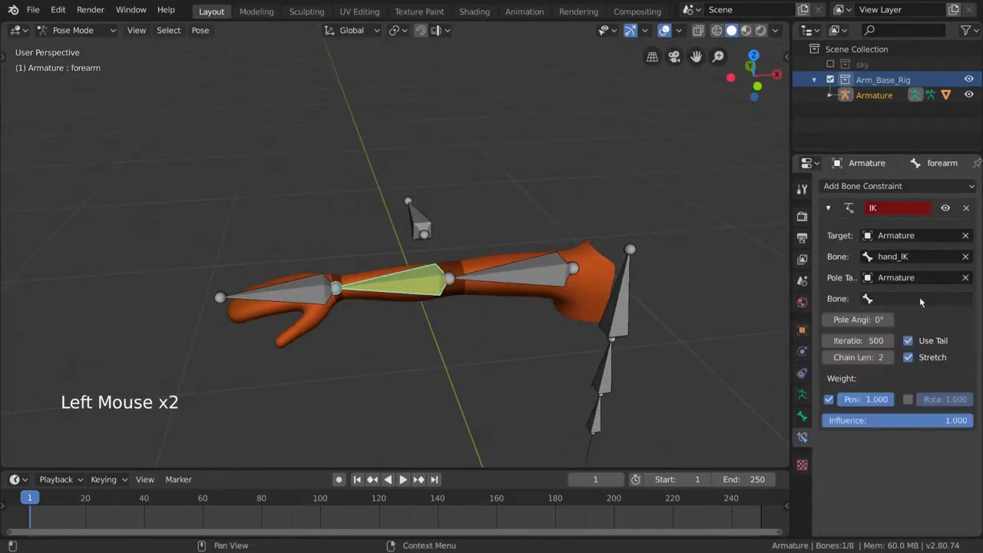
{"action": "left_click", "coordinate": [923, 300]}
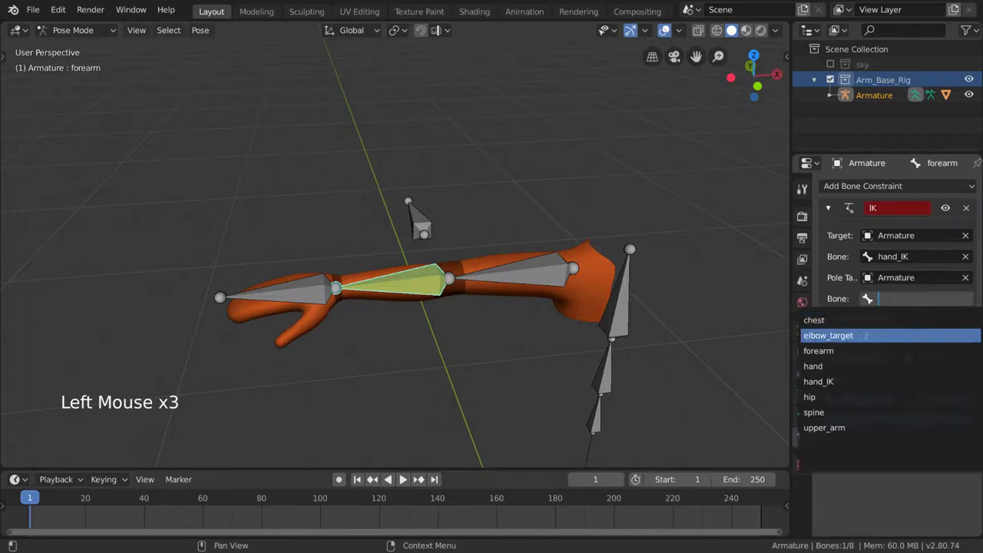
{"action": "left_click", "coordinate": [884, 336]}
Move hand_IK to several positions to test how the pole bends the arm
{"action": "middle_click_drag", "start_coordinate": [553, 338], "coordinate": [421, 347]}
{"action": "middle_click_drag", "start_coordinate": [299, 338], "coordinate": [320, 326]}
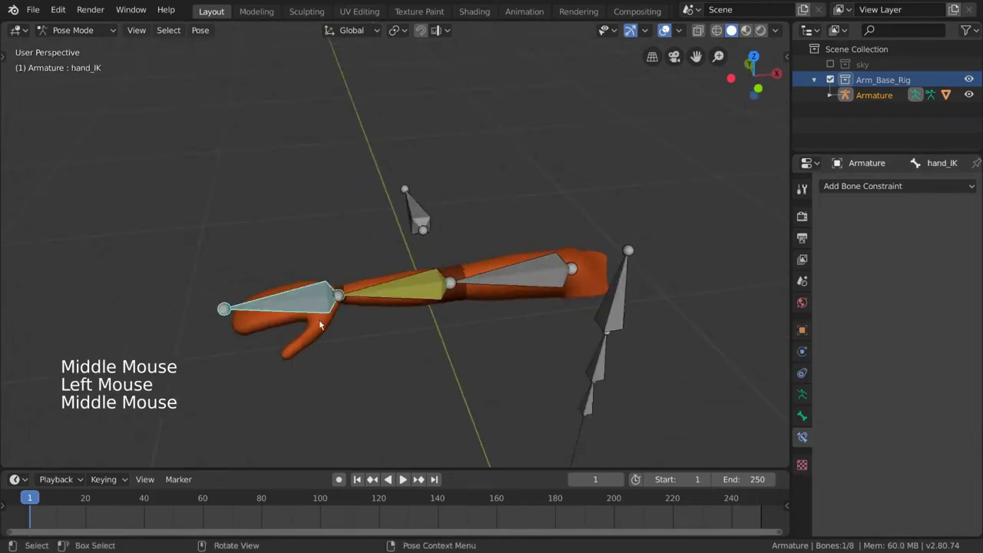
{"action": "key", "text": "g"}
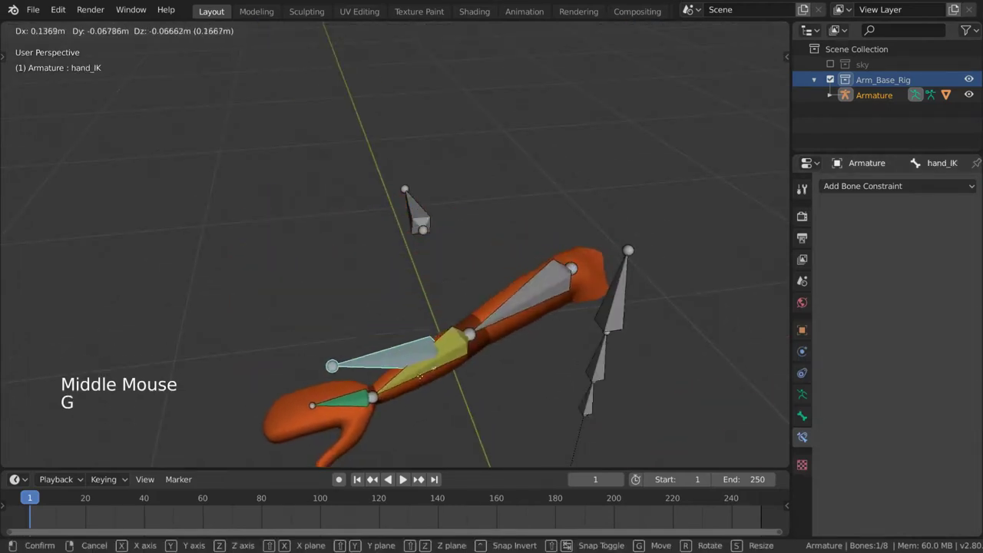
{"action": "left_click", "coordinate": [446, 341]}
{"action": "middle_click_drag", "start_coordinate": [447, 341], "coordinate": [531, 336]}
{"action": "key", "text": "g"}
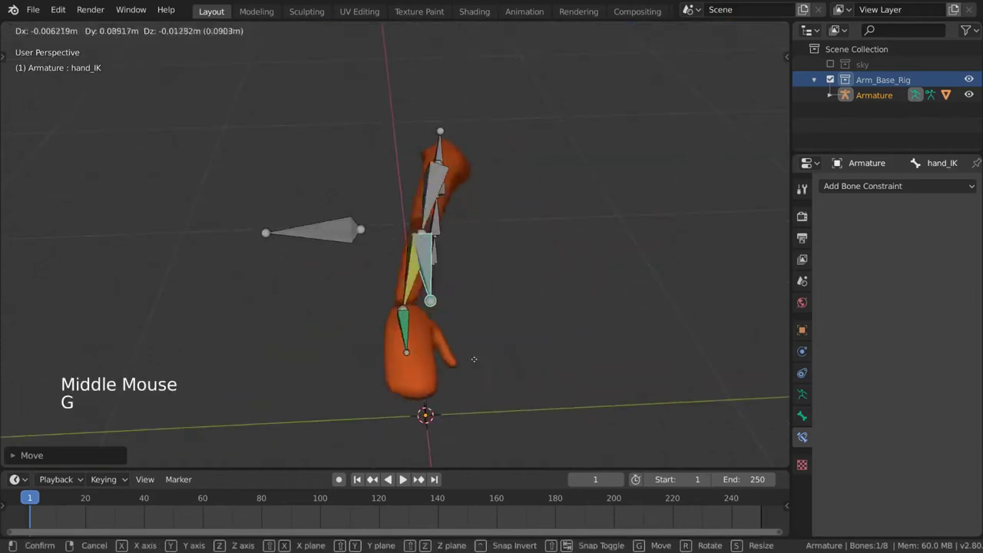
{"action": "left_click", "coordinate": [494, 254]}
{"action": "middle_click_drag", "start_coordinate": [494, 254], "coordinate": [409, 247]}
{"action": "key", "text": "g"}
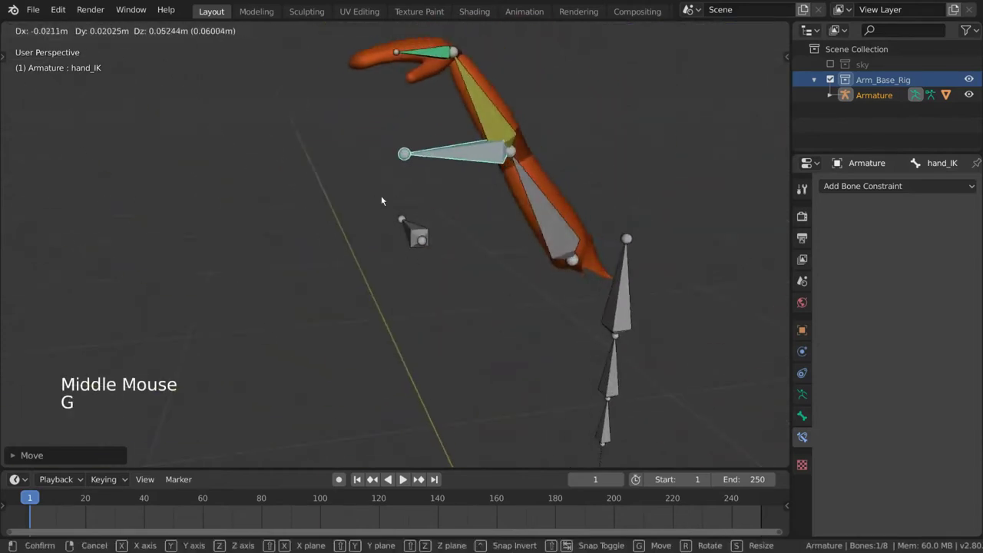
{"action": "left_click", "coordinate": [380, 196]}
Reset hand_IK's location with Alt+G so the arm straightens, then enter Edit Mode
{"action": "scroll", "coordinate": [381, 196], "scroll_direction": "down", "scroll_amount": 2}
{"action": "mouse_move", "coordinate": [380, 196]}
{"action": "middle_mouse_down"}
{"action": "mouse_move", "coordinate": [645, 238]}
{"action": "mouse_move", "coordinate": [488, 219]}
{"action": "middle_mouse_up"}
{"action": "scroll", "coordinate": [484, 121], "scroll_direction": "up", "scroll_amount": 2}
{"action": "mouse_move", "coordinate": [454, 112]}
{"action": "middle_mouse_down"}
{"action": "mouse_move", "coordinate": [545, 259]}
{"action": "mouse_move", "coordinate": [537, 347]}
{"action": "mouse_move", "coordinate": [478, 278]}
{"action": "mouse_move", "coordinate": [415, 253]}
{"action": "mouse_move", "coordinate": [450, 243]}
{"action": "middle_mouse_up"}
{"action": "key", "text": "alt+g"}
{"action": "key", "text": "Tab"}
In Edit Mode, select the upper_arm bone and move it along Y
{"action": "scroll", "coordinate": [492, 300], "scroll_direction": "up", "scroll_amount": 3}
{"action": "key", "text": "a"}
{"action": "scroll", "coordinate": [492, 300], "scroll_direction": "down", "scroll_amount": 2}
{"action": "left_click", "coordinate": [409, 256]}
{"action": "scroll", "coordinate": [450, 244], "scroll_direction": "up", "scroll_amount": 2}
{"action": "key", "text": "g"}
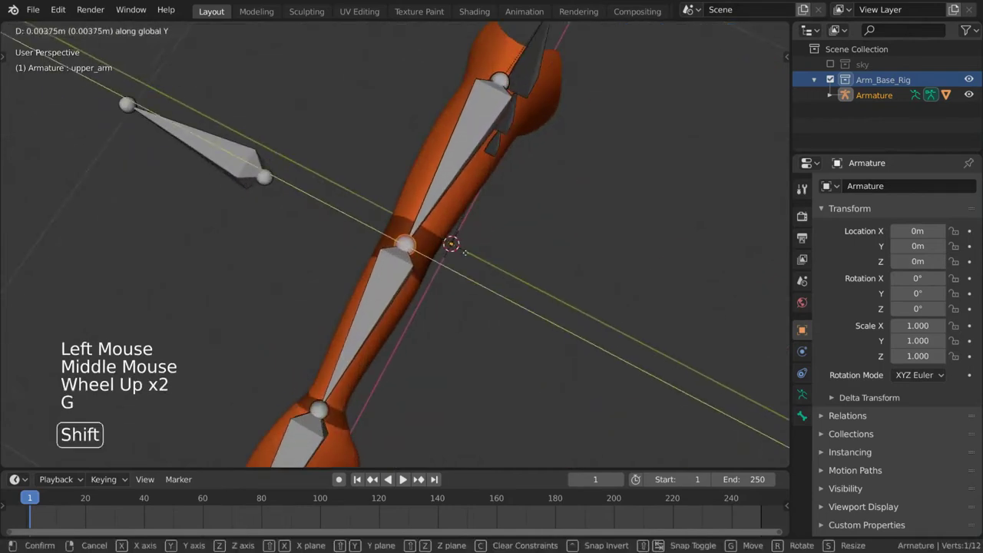
{"action": "scroll", "coordinate": [448, 281], "scroll_direction": "down", "scroll_amount": 2}
{"action": "middle_click_drag", "start_coordinate": [448, 281], "coordinate": [415, 268]}
{"action": "scroll", "coordinate": [415, 269], "scroll_direction": "down", "scroll_amount": 2}
{"action": "mouse_move", "coordinate": [415, 268]}
{"action": "middle_mouse_down"}
{"action": "mouse_move", "coordinate": [307, 261]}
{"action": "mouse_move", "coordinate": [370, 253]}
{"action": "mouse_move", "coordinate": [251, 261]}
{"action": "mouse_move", "coordinate": [383, 239]}
{"action": "middle_mouse_up"}
Back in Pose Mode, move hand_IK so the arm stays bent
{"action": "key", "text": "Tab"}
{"action": "left_click", "coordinate": [295, 263]}
{"action": "key", "text": "g"}
{"action": "left_click", "coordinate": [357, 263]}
Select the forearm to show its IK, then move hand_IK to a new position
{"action": "left_click", "coordinate": [403, 273]}
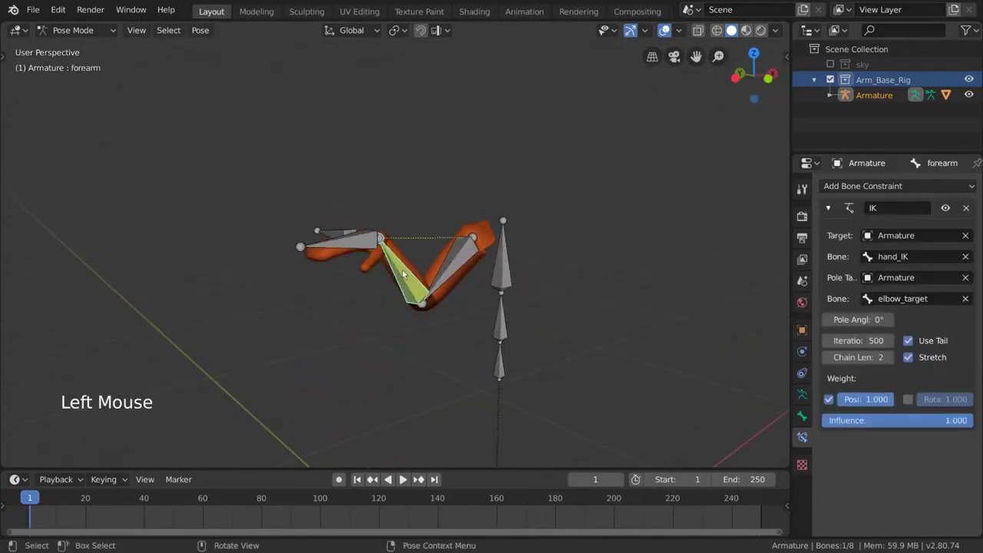
{"action": "mouse_move", "coordinate": [403, 273]}
{"action": "middle_mouse_down"}
{"action": "mouse_move", "coordinate": [431, 237]}
{"action": "mouse_move", "coordinate": [421, 239]}
{"action": "mouse_move", "coordinate": [432, 243]}
{"action": "mouse_move", "coordinate": [422, 238]}
{"action": "middle_mouse_up"}
{"action": "scroll", "coordinate": [418, 253], "scroll_direction": "up", "scroll_amount": 3}
{"action": "left_click", "coordinate": [315, 205]}
{"action": "key", "text": "g"}
{"action": "left_click", "coordinate": [369, 250]}
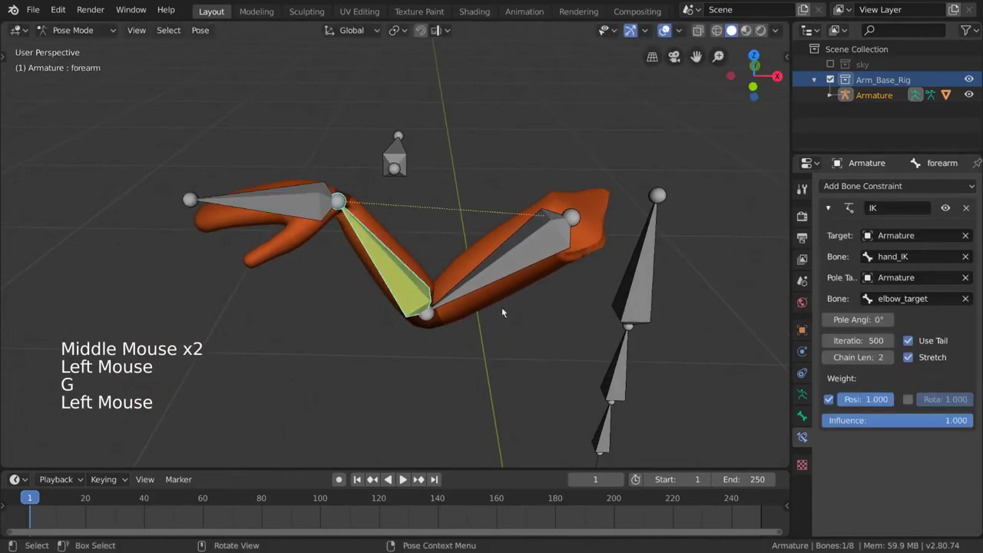
Set the forearm IK pole angle to -87° so the elbow faces elbow_target
{"action": "middle_click_drag", "start_coordinate": [550, 354], "coordinate": [688, 333]}
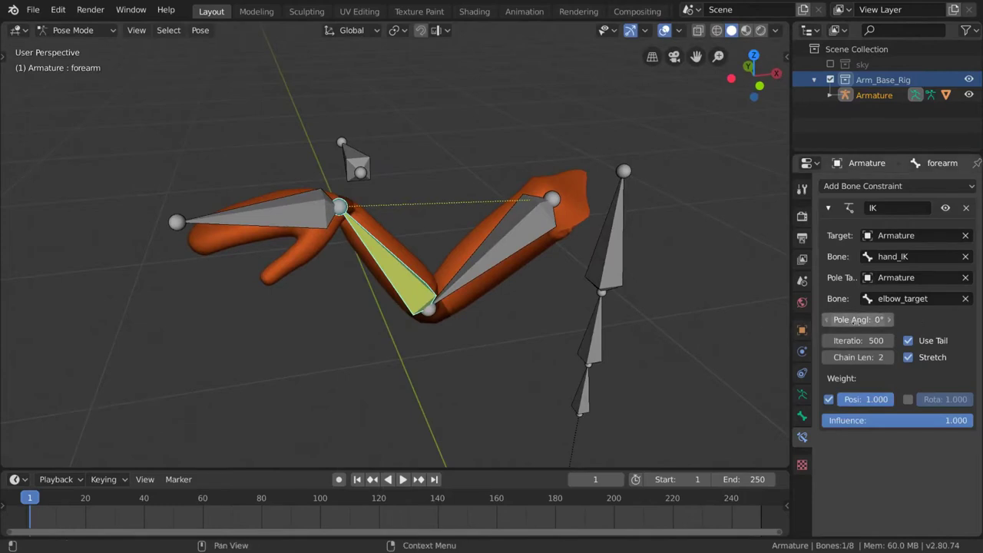
{"action": "left_click_drag", "start_coordinate": [858, 319], "coordinate": [799, 320]}
{"action": "middle_click_drag", "start_coordinate": [161, 292], "coordinate": [195, 241]}
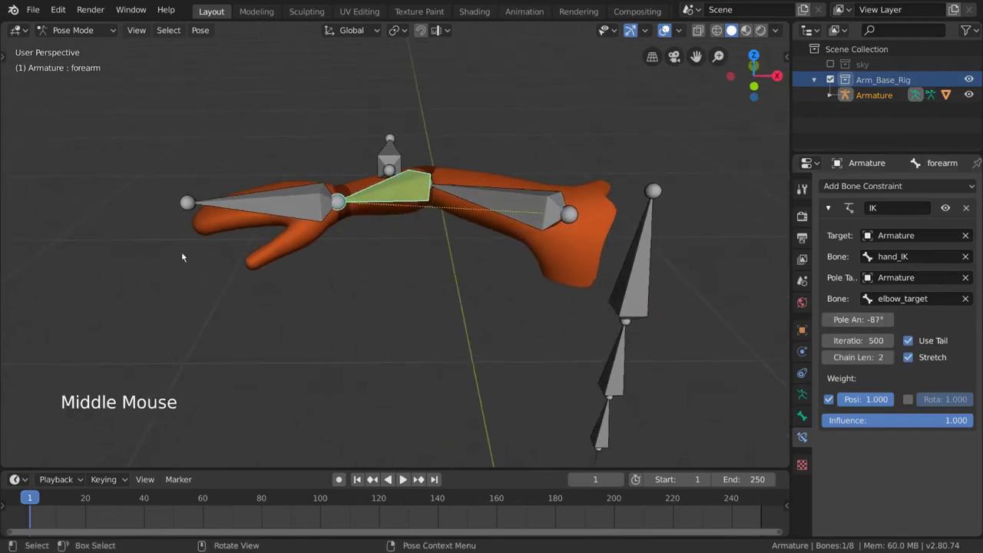
Test the -87° pole angle by repeatedly moving hand_IK and repositioning elbow_target
{"action": "left_click", "coordinate": [264, 198]}
{"action": "mouse_move", "coordinate": [265, 198]}
{"action": "middle_mouse_down"}
{"action": "mouse_move", "coordinate": [359, 241]}
{"action": "mouse_move", "coordinate": [414, 222]}
{"action": "middle_mouse_up"}
{"action": "key", "text": "g"}
{"action": "left_click", "coordinate": [384, 231]}
{"action": "key", "text": "g"}
{"action": "left_click", "coordinate": [342, 286]}
{"action": "key", "text": "g"}
{"action": "middle_click_drag", "start_coordinate": [341, 286], "coordinate": [387, 278]}
{"action": "key", "text": "g"}
{"action": "left_click", "coordinate": [272, 161]}
{"action": "key", "text": "g"}
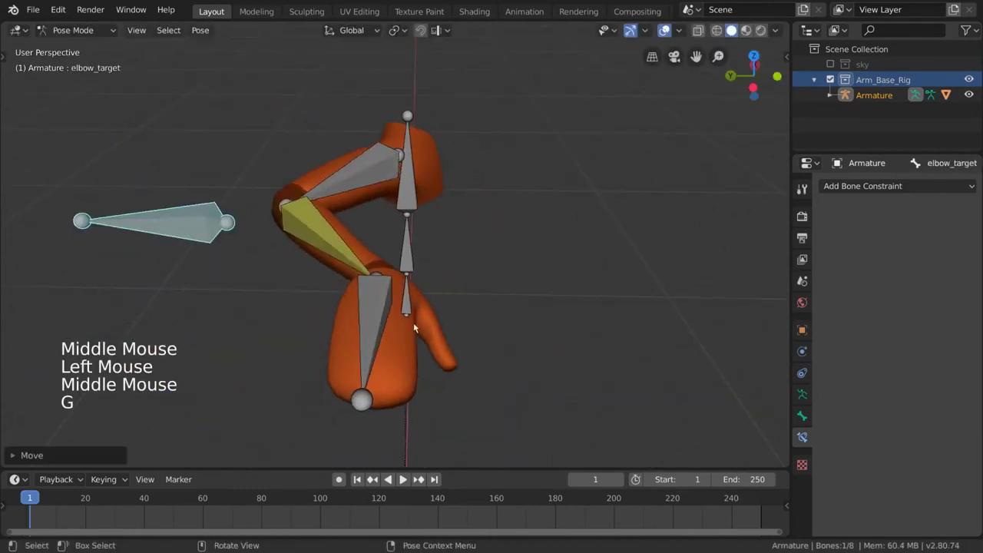